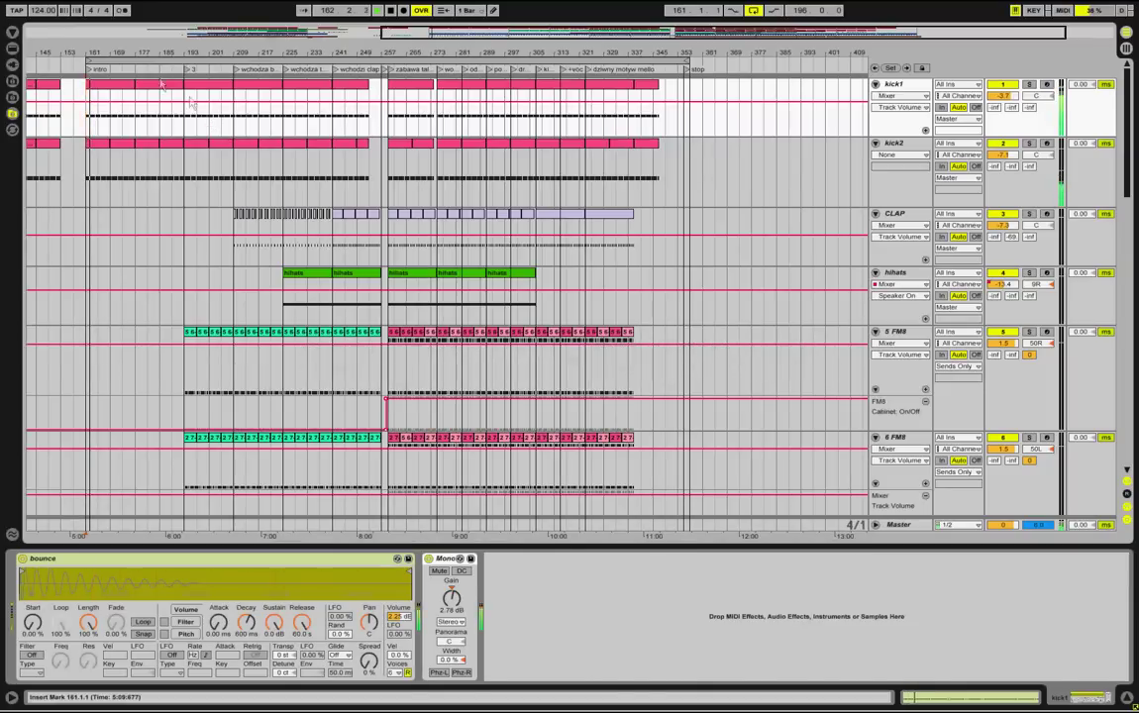
# Inspect the kick2 track's device chain and its Oxford EQ Native curve, then close the equalizer window
pyautogui.moveTo(130, 50); pyautogui.dragTo(129, 50)
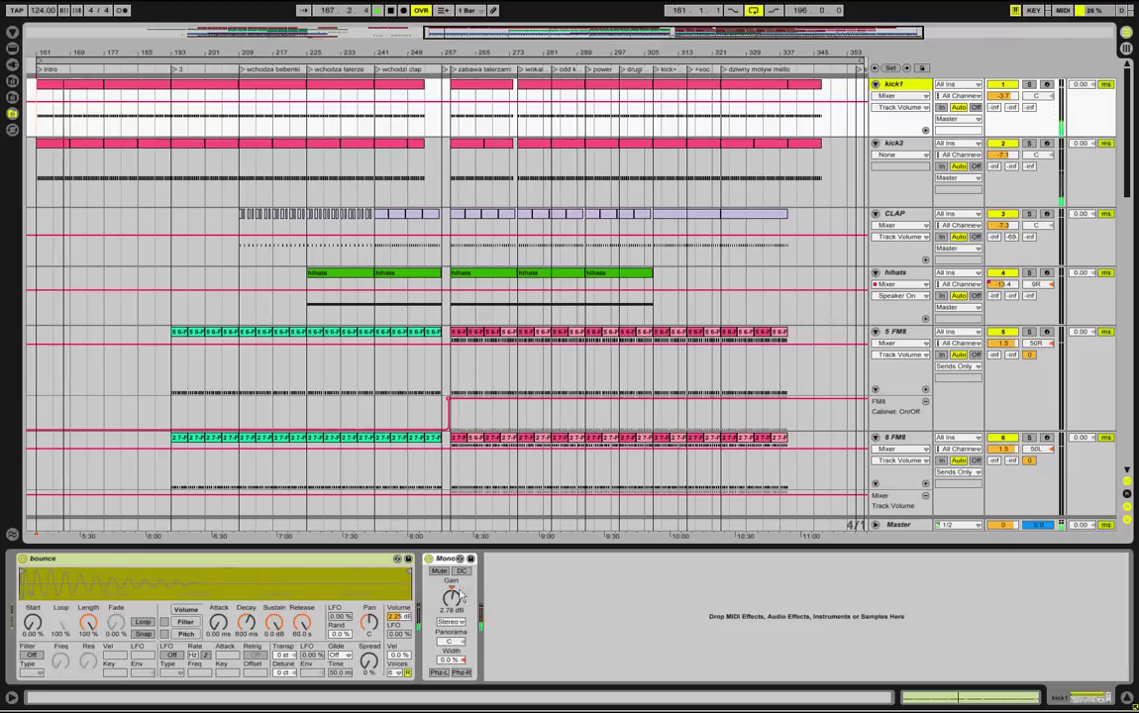
pyautogui.click(890, 149)
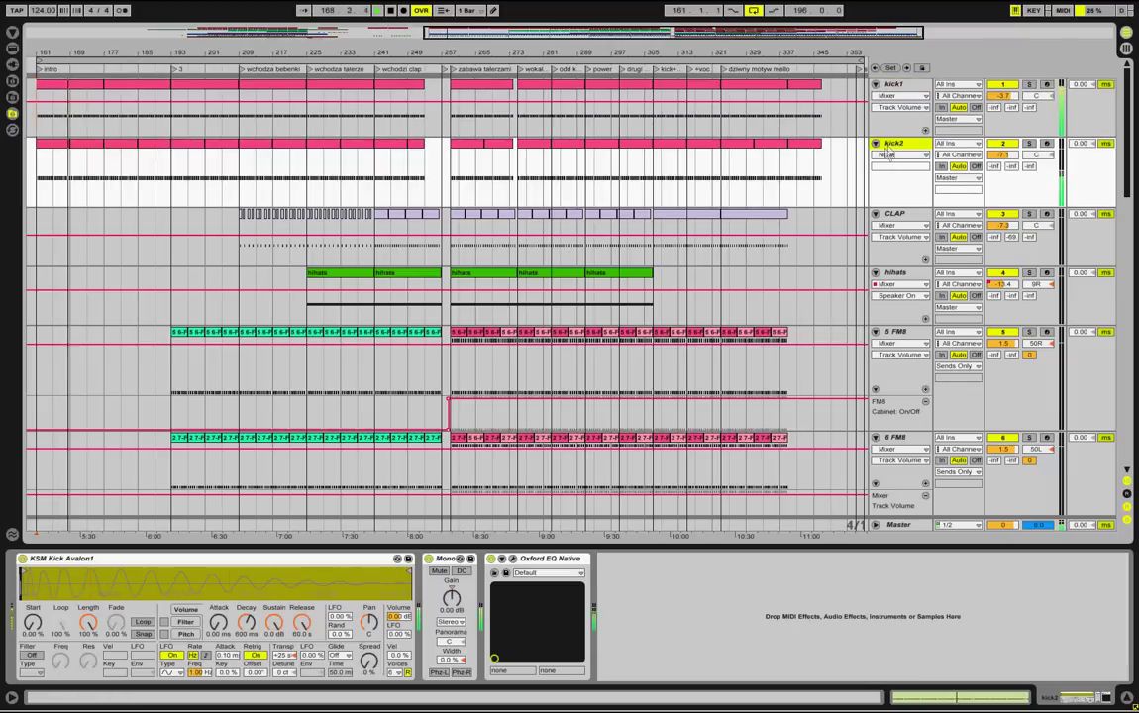
pyautogui.click(513, 560)
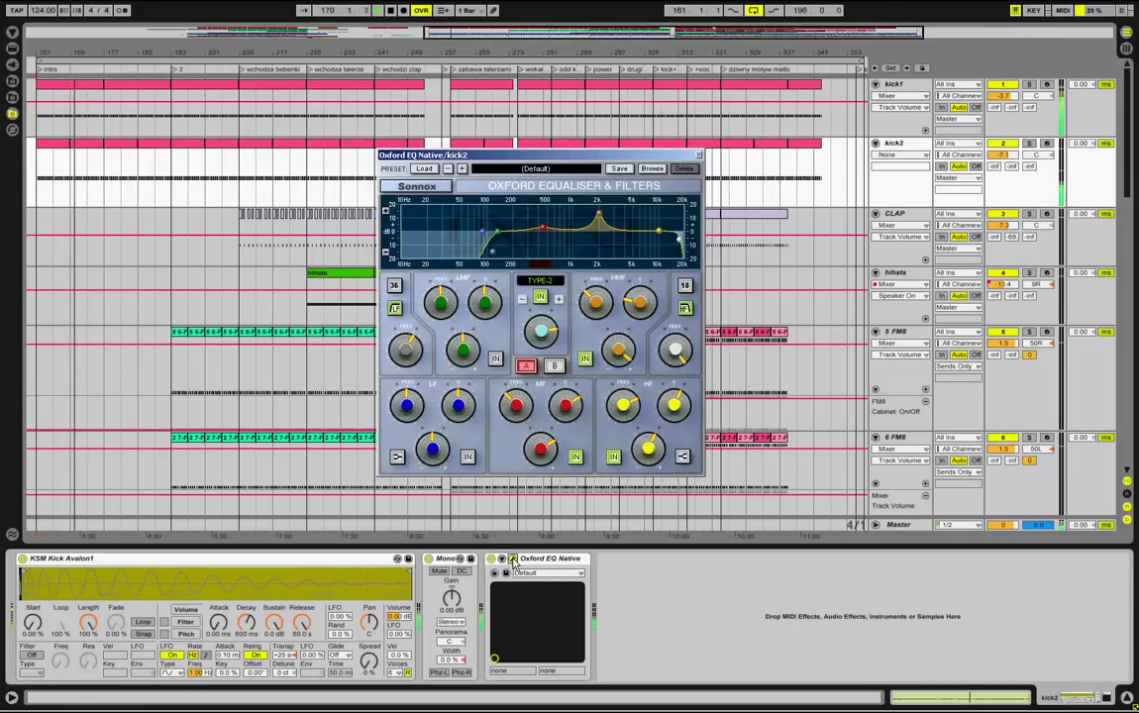
pyautogui.click(699, 157)
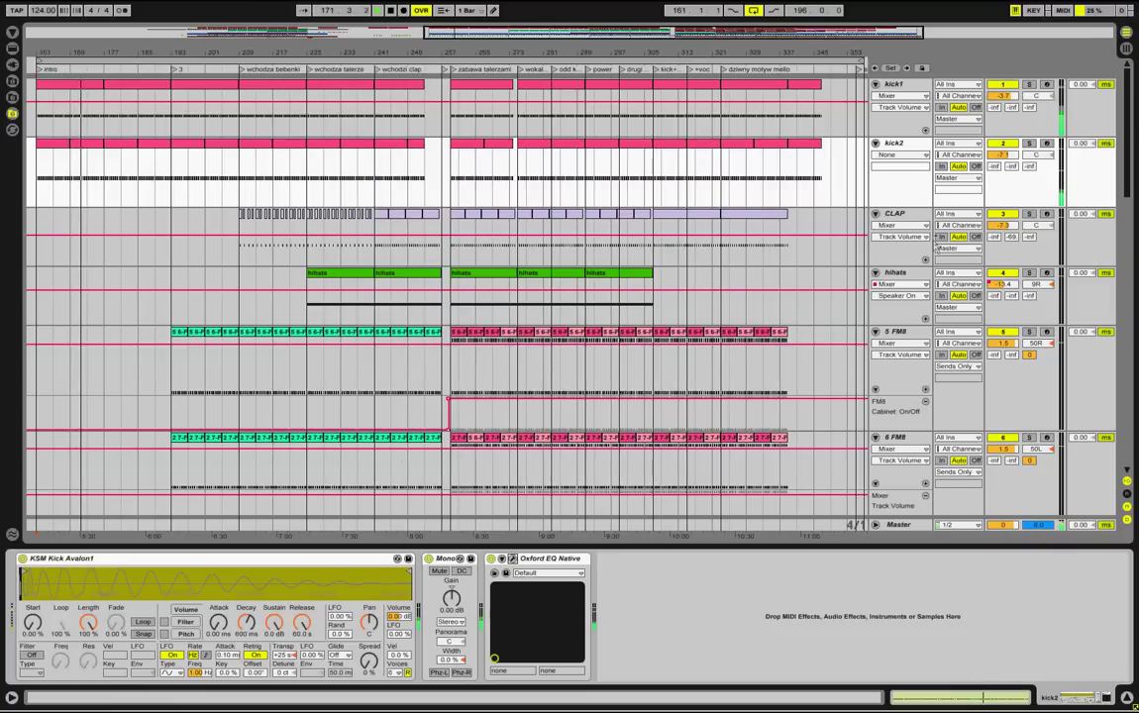
# Inspect the CLAP track's Oxford EQ Native curve and the rest of its device chain up to Soft Shaper
pyautogui.click(902, 220)
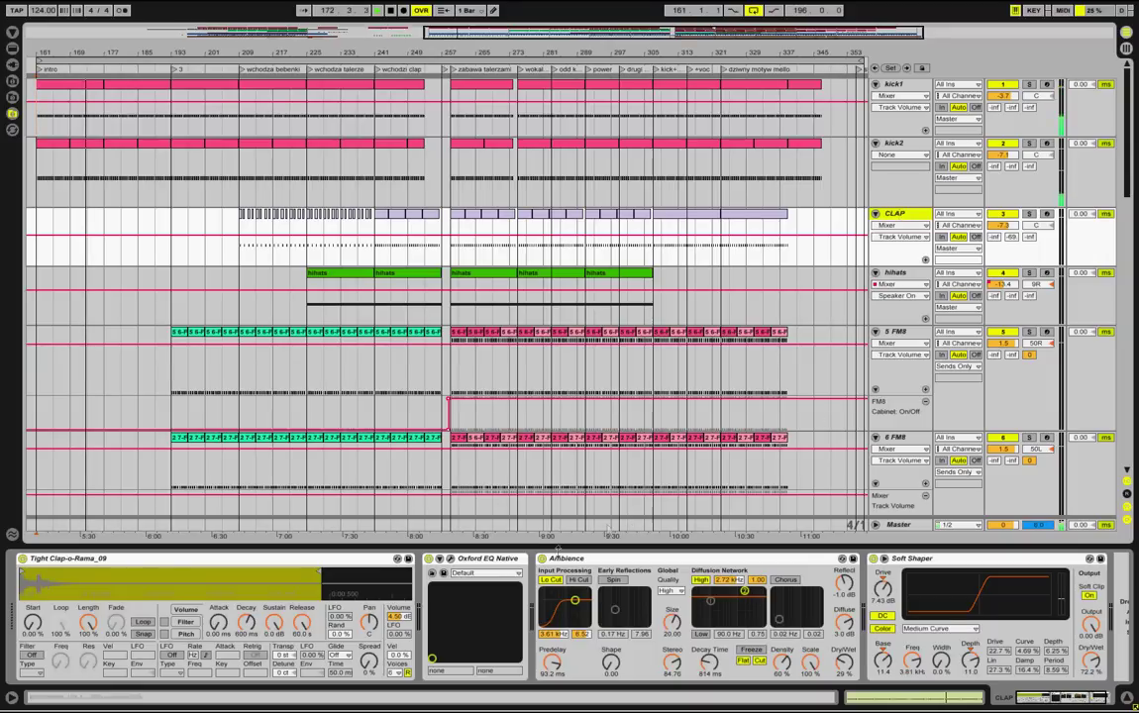
pyautogui.click(450, 559)
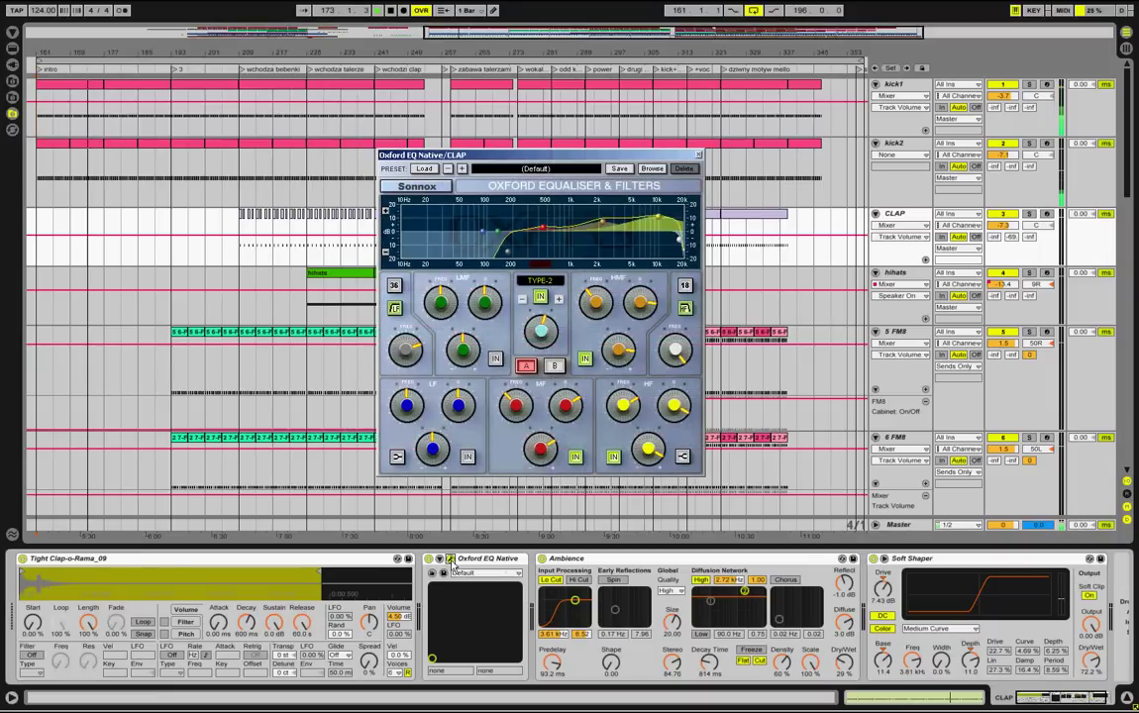
pyautogui.click(699, 156)
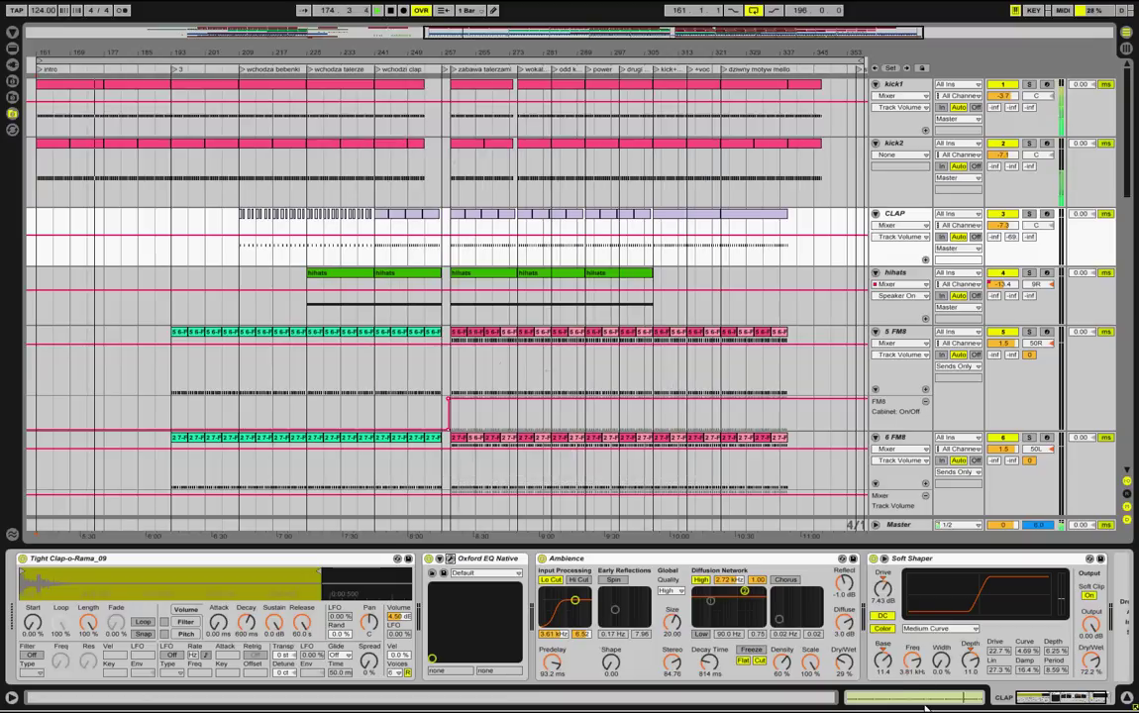
pyautogui.click(1080, 699)
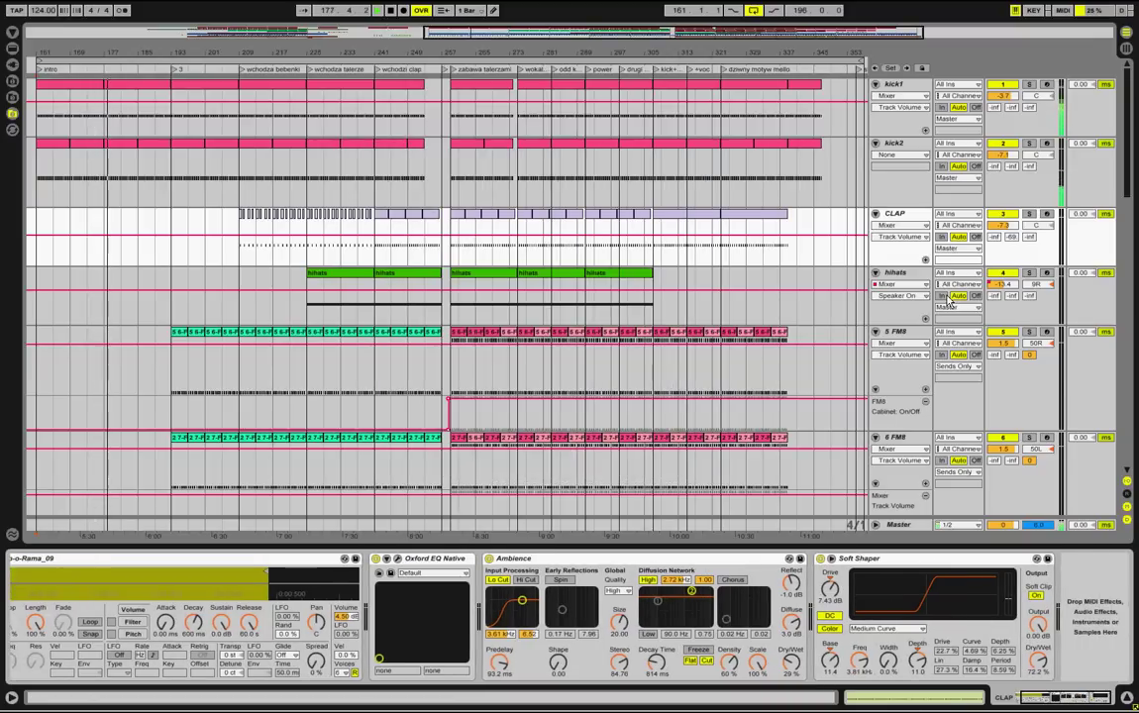
# Examine the hihats track's device chain, including the REQ 6 bands equalizer settings and the Saturator
pyautogui.click(897, 273)
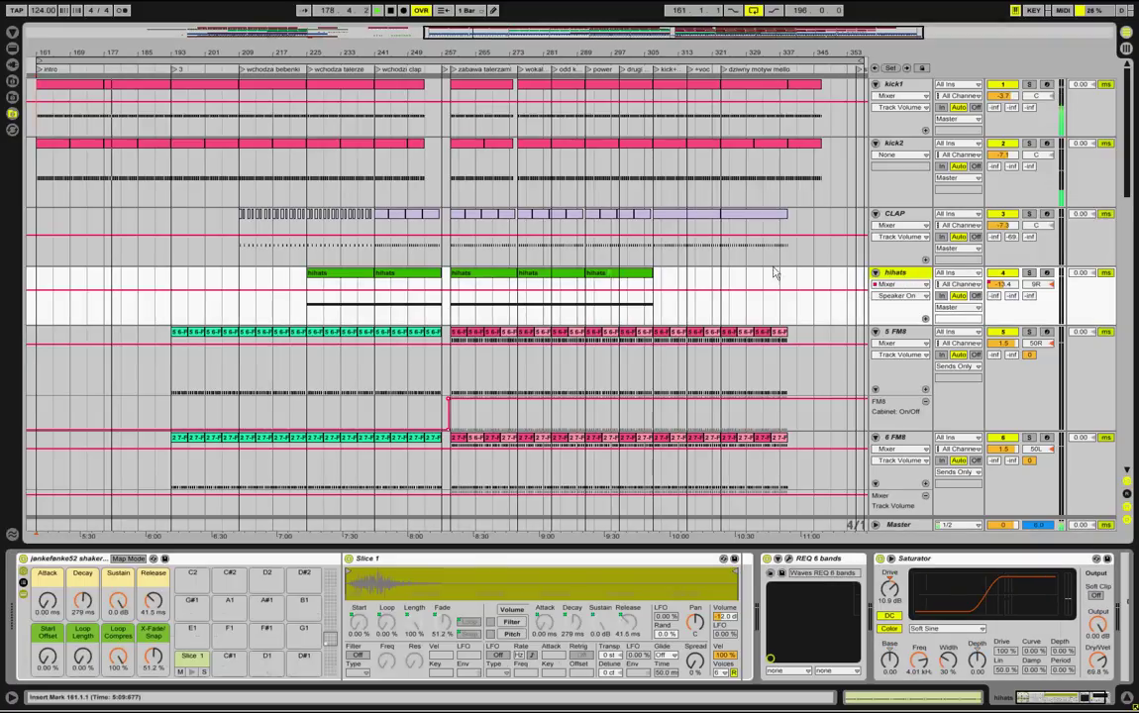
pyautogui.scroll(-3, 528, 261)
pyautogui.scroll(-2, 528, 258)
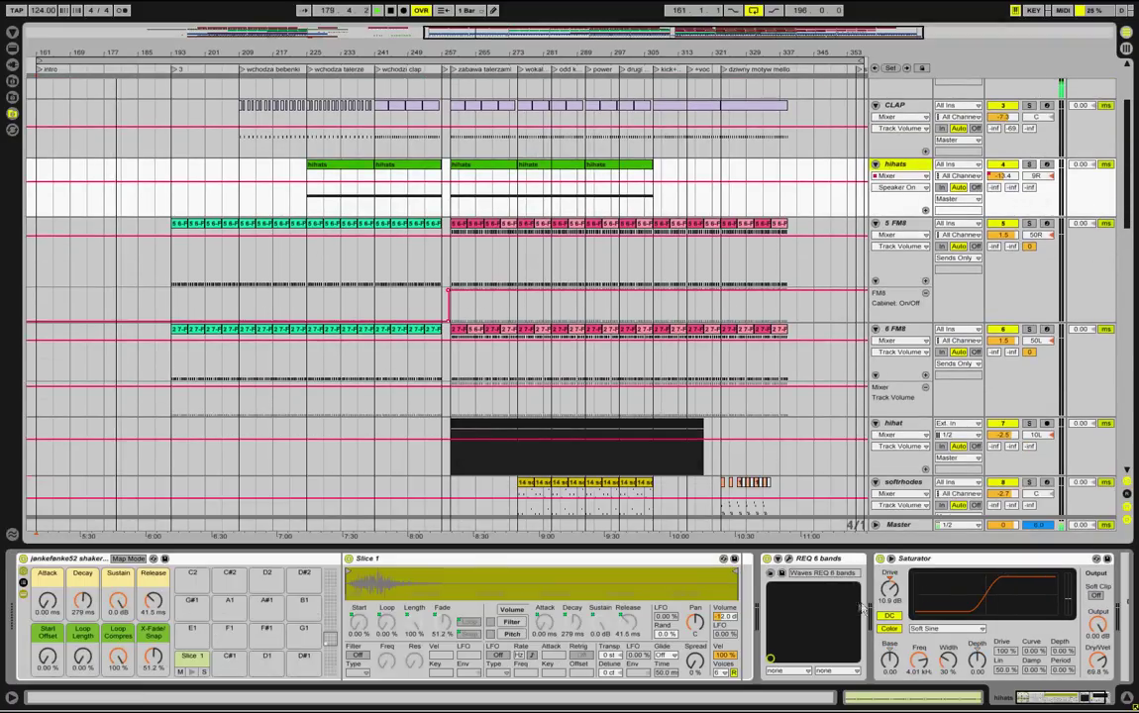
pyautogui.click(788, 560)
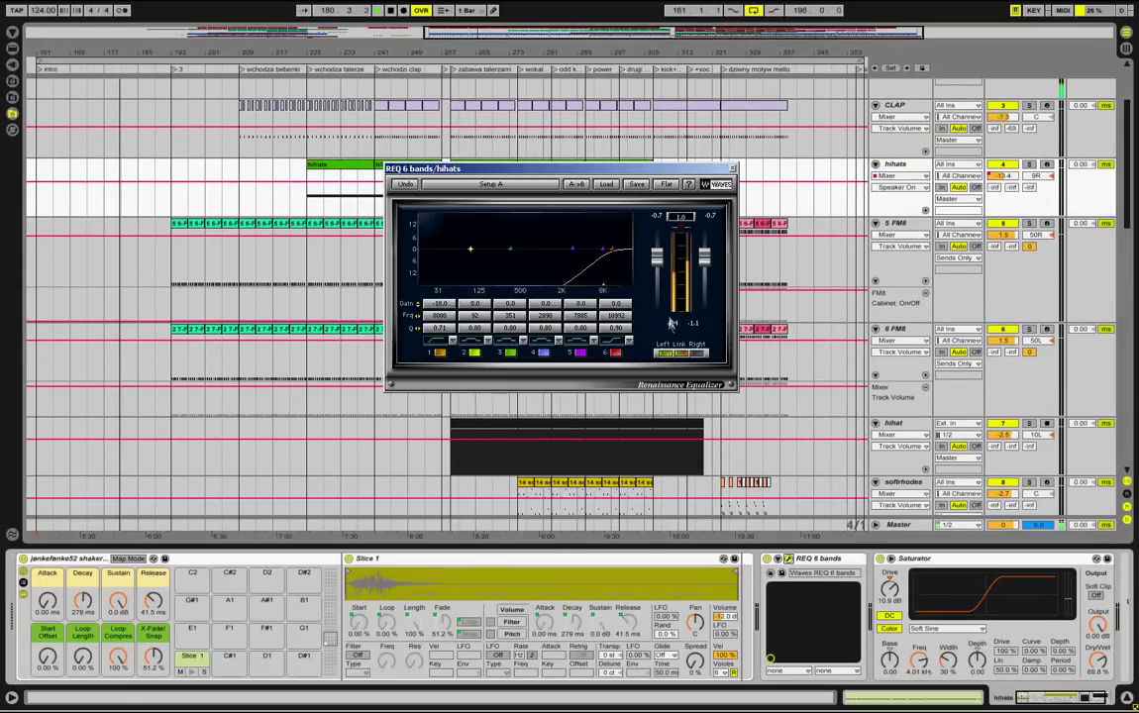
pyautogui.click(732, 170)
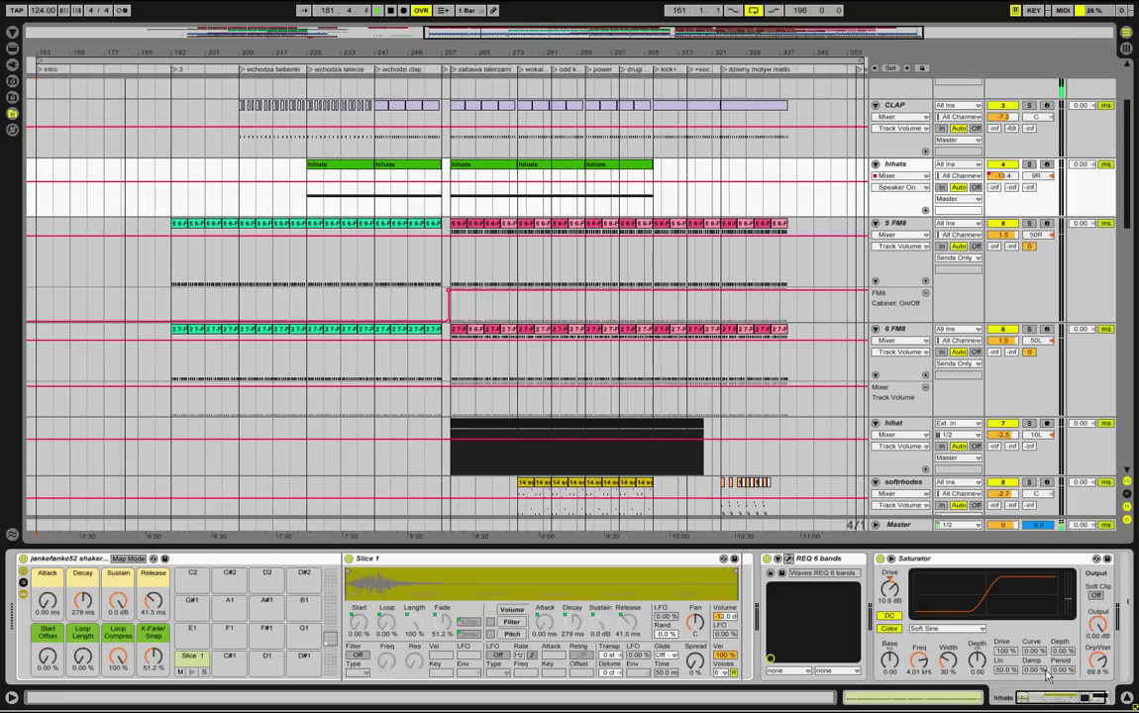
pyautogui.click(1082, 698)
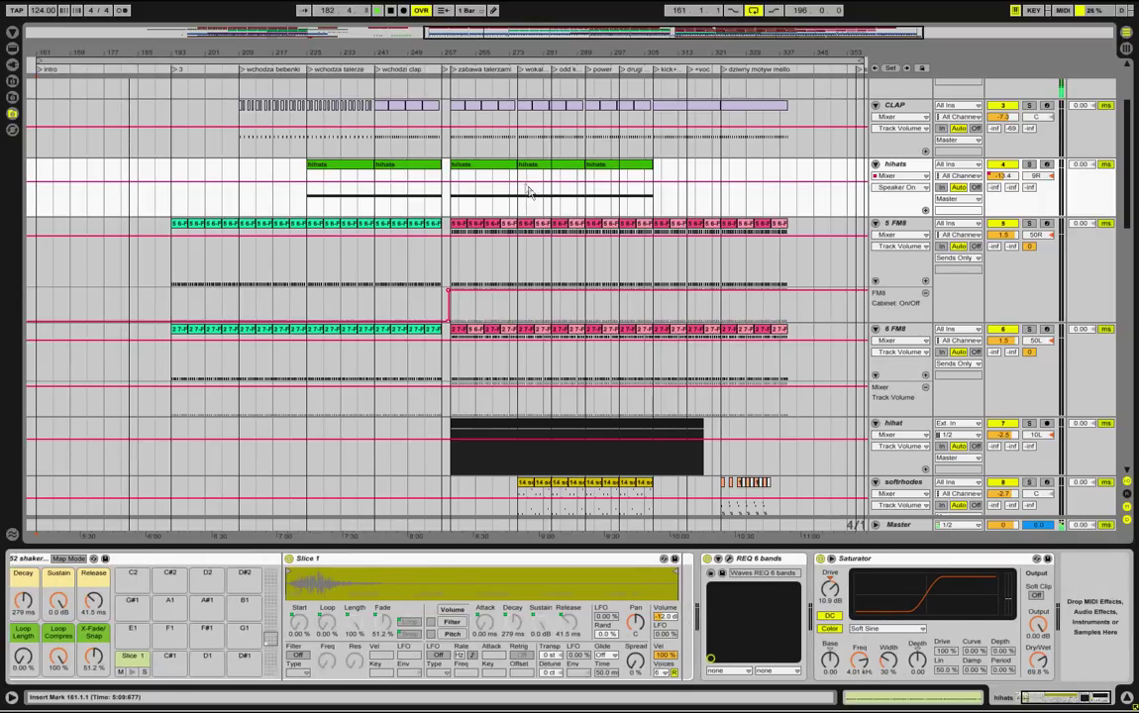
# View the FM8 synthesizer's interface on the 5 FM8 track and close it again
pyautogui.click(920, 235)
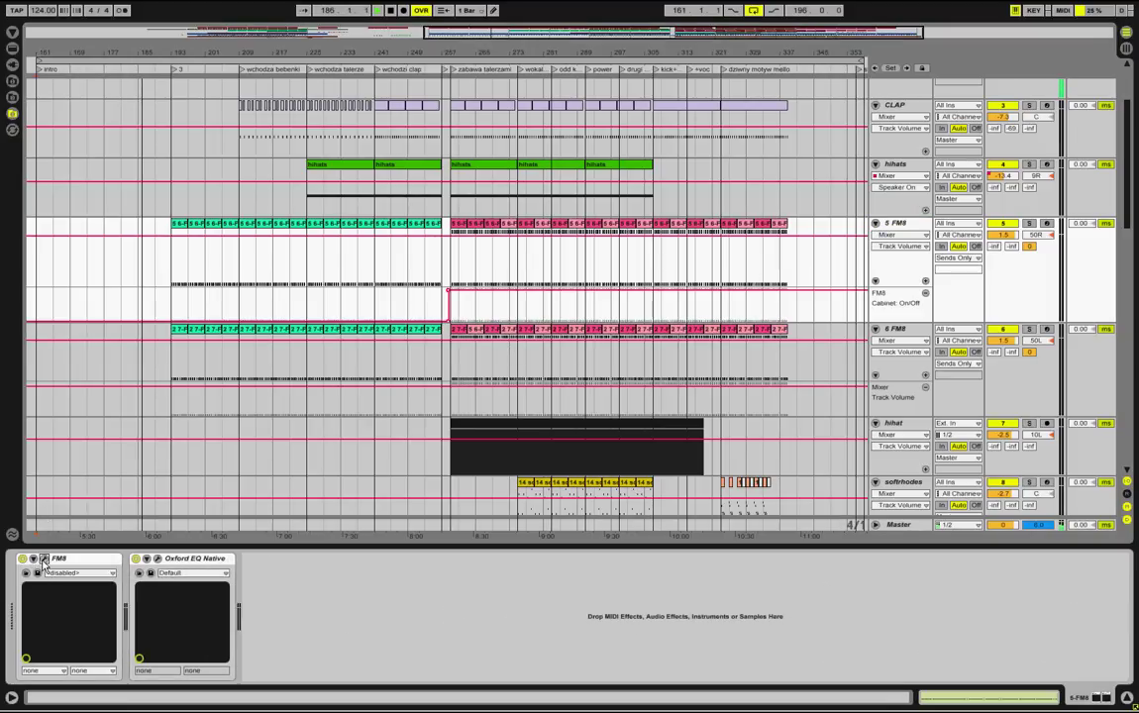
pyautogui.click(44, 559)
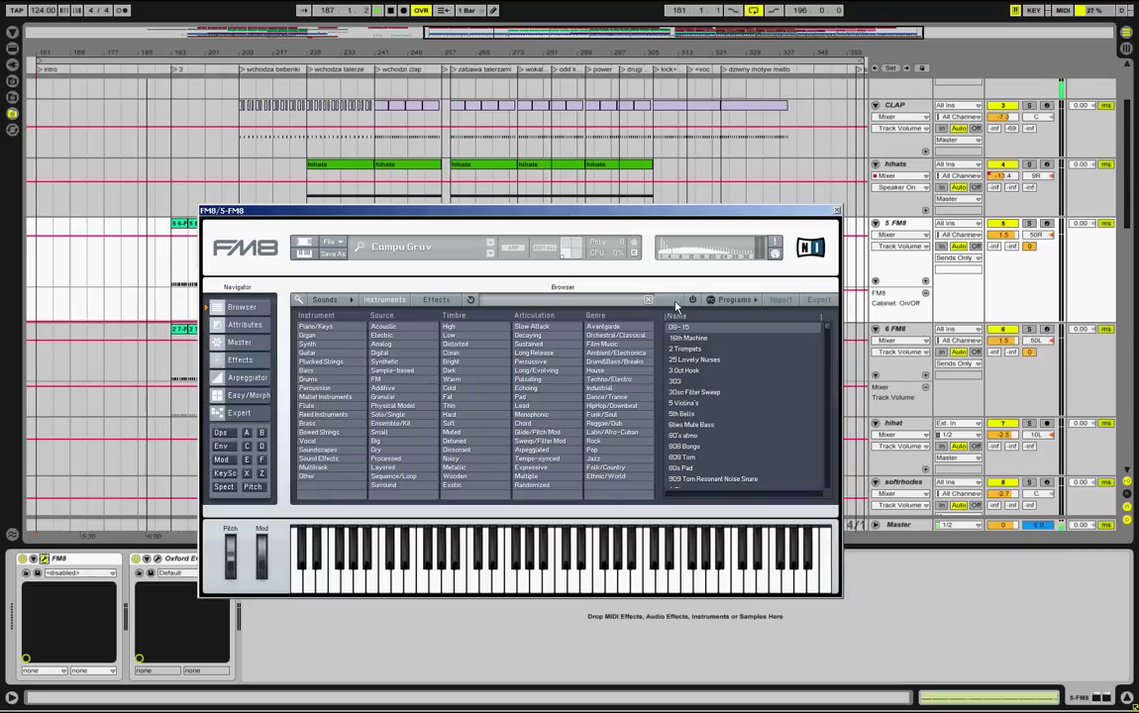
pyautogui.click(836, 210)
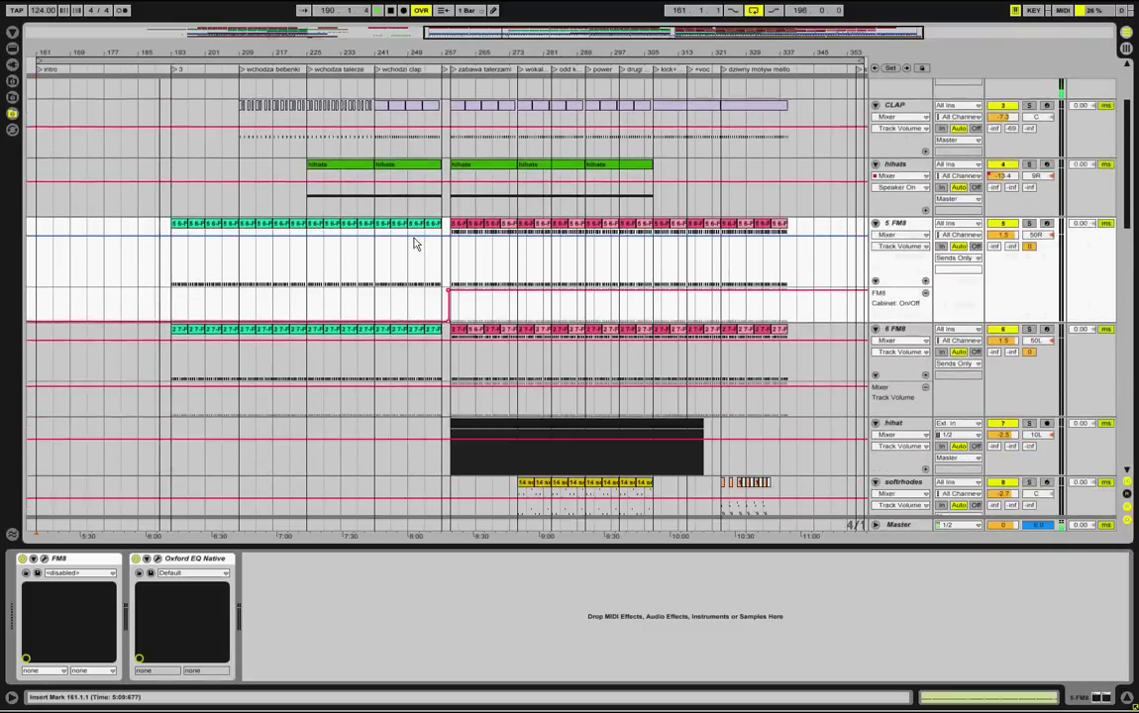
# Review the 6 FM8 track's devices and the MIDI notes of its clip, then return to the device view
pyautogui.scroll(-10, 415, 244)
pyautogui.scroll(3, 417, 247)
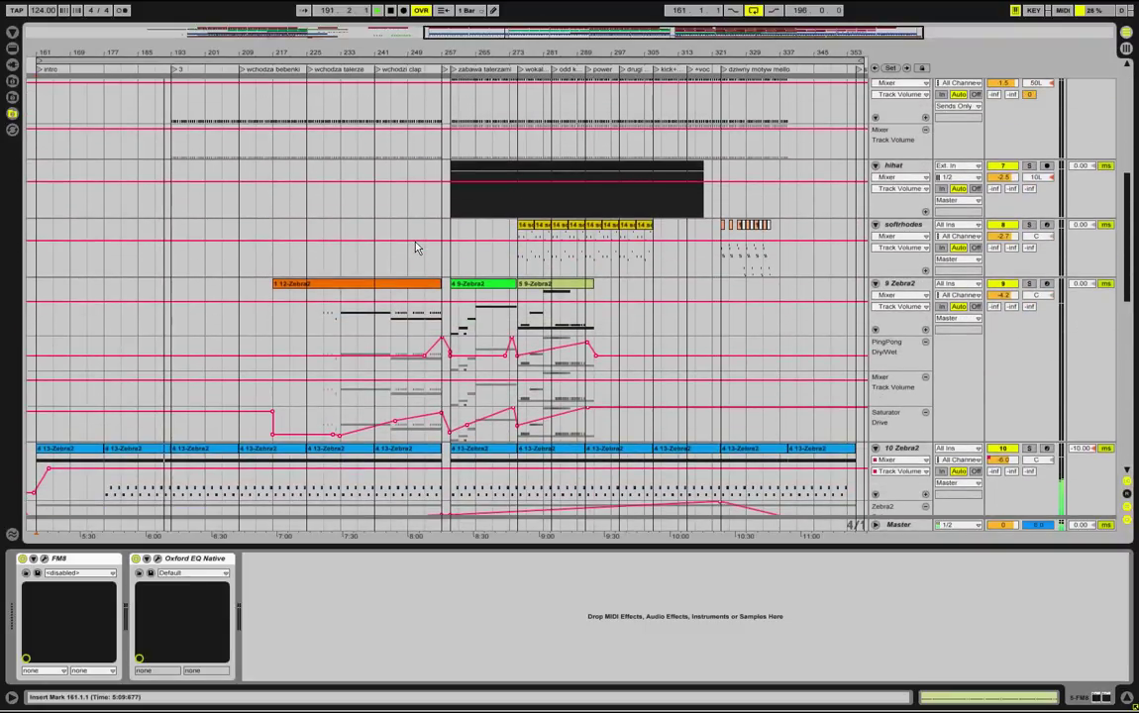
pyautogui.scroll(5, 416, 248)
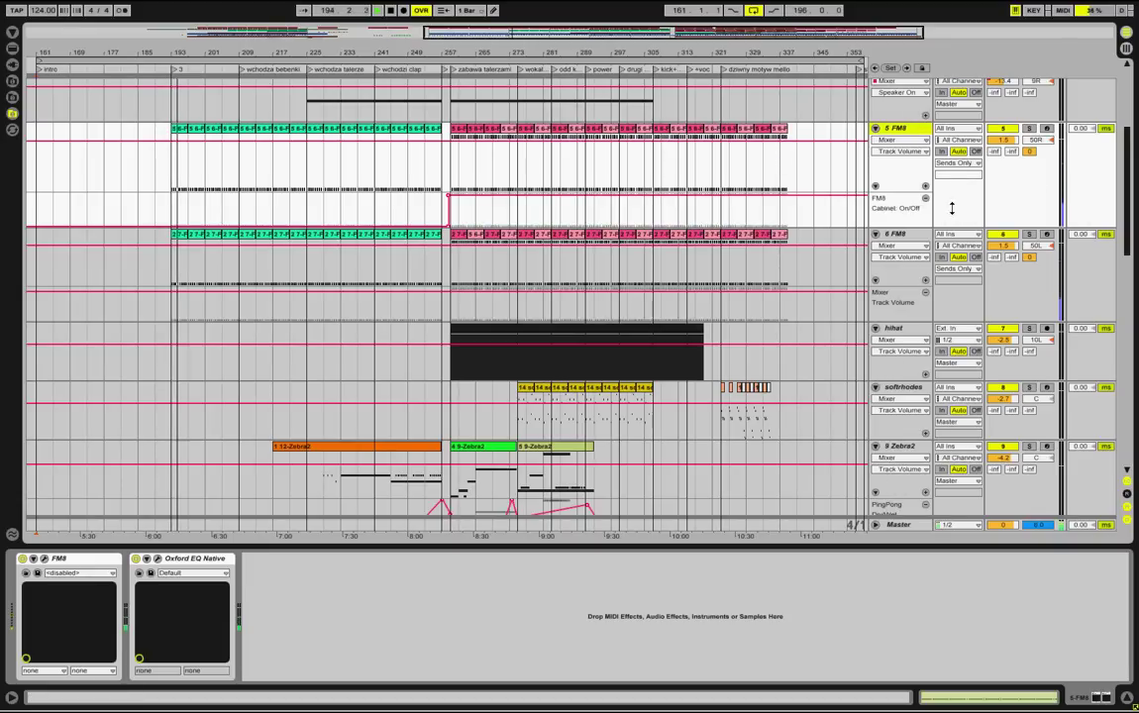
pyautogui.click(913, 243)
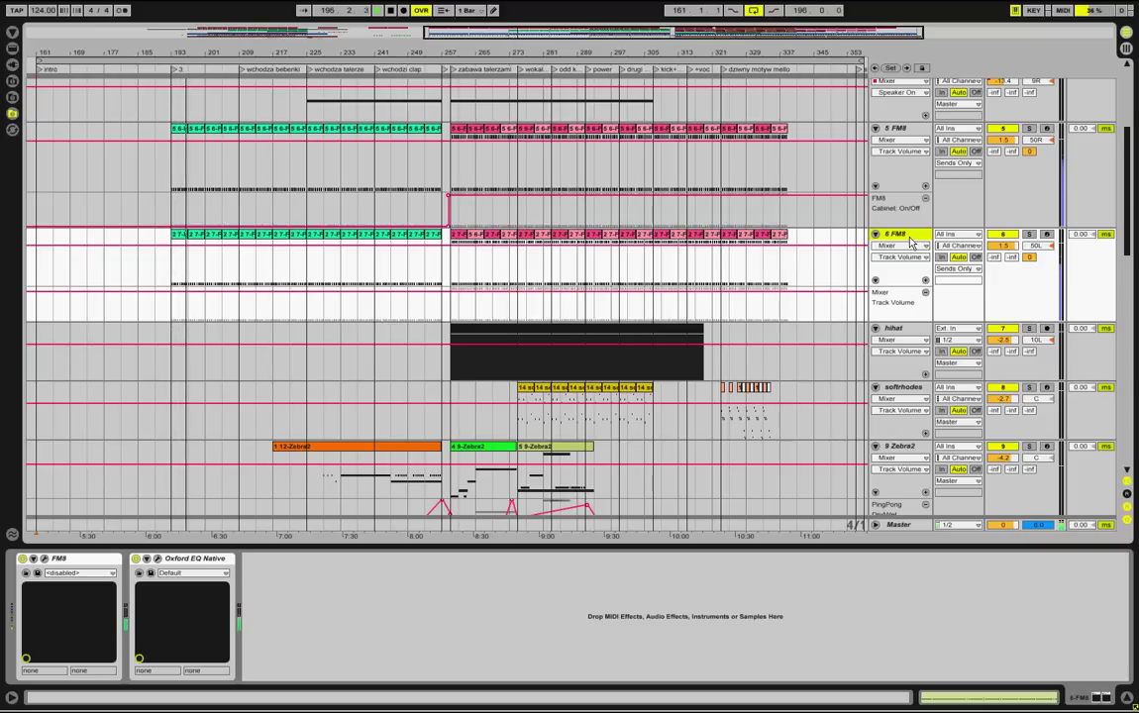
pyautogui.scroll(-2, 906, 233)
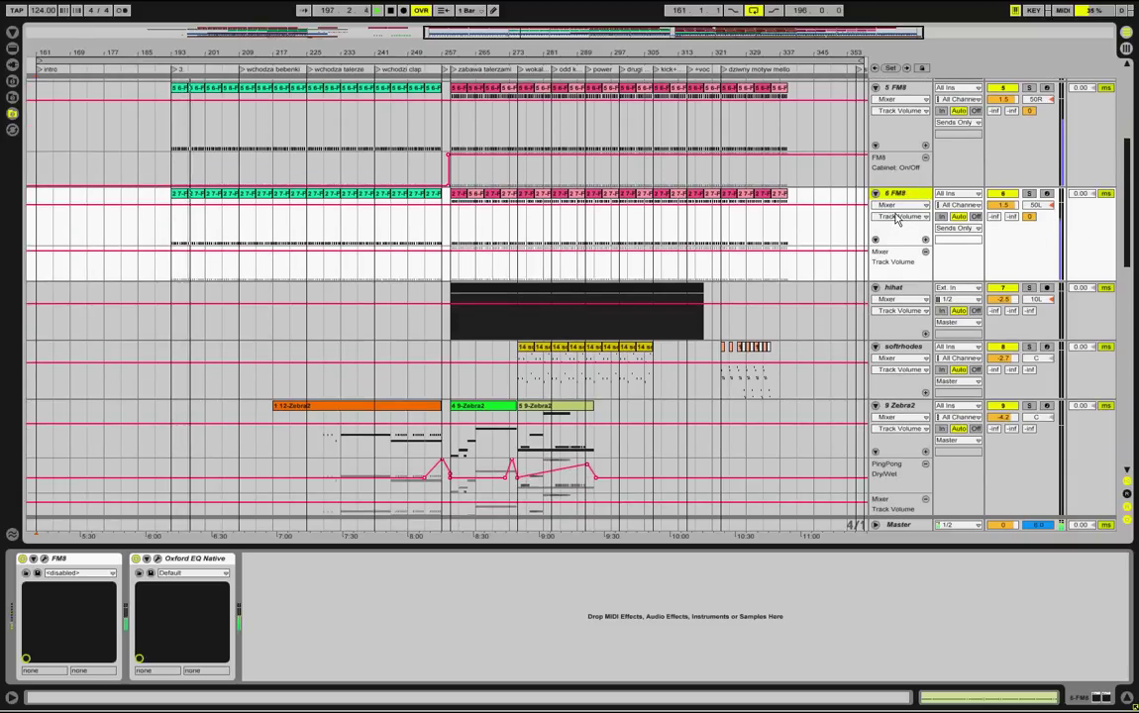
pyautogui.hotkey('shift', 'Tab')
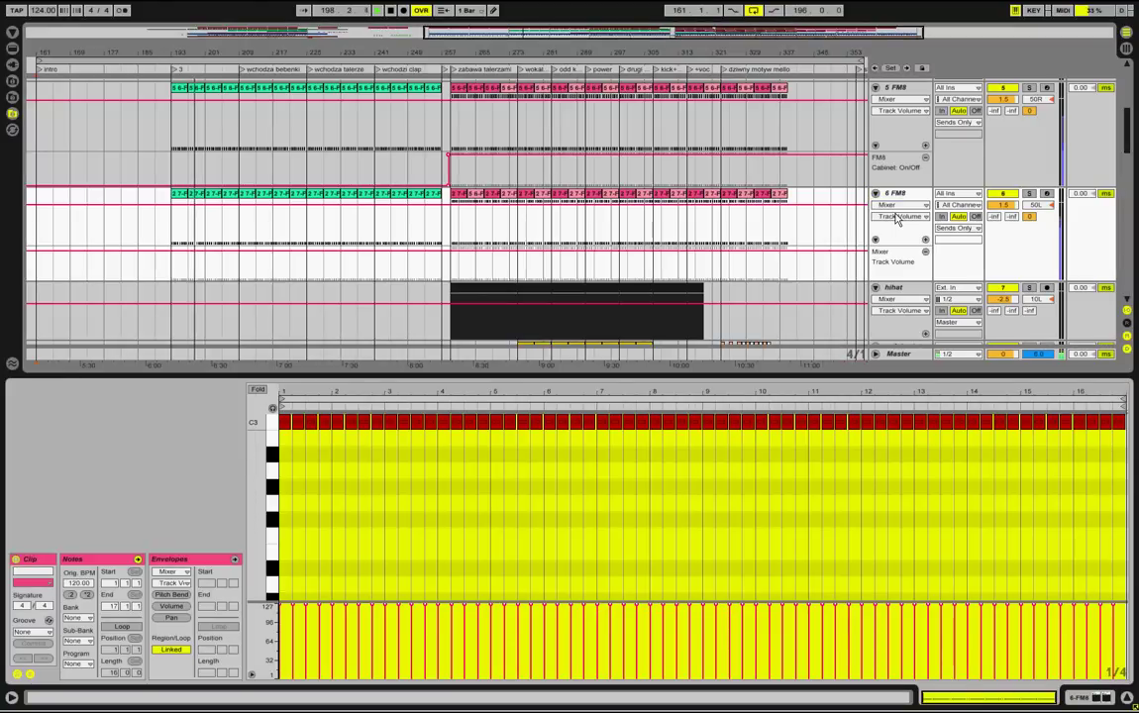
pyautogui.hotkey('shift', 'Tab')
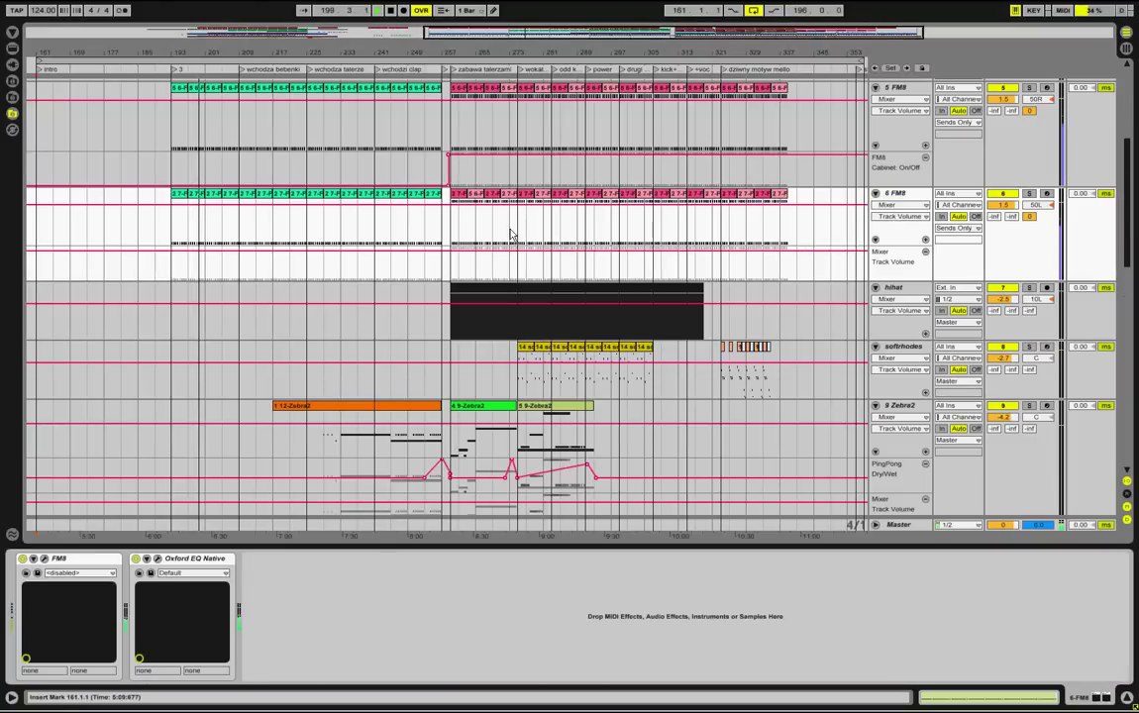
# Examine the Oxford EQ Native curve on the 10 Zebra2 track and close the equalizer window
pyautogui.scroll(-2, 511, 234)
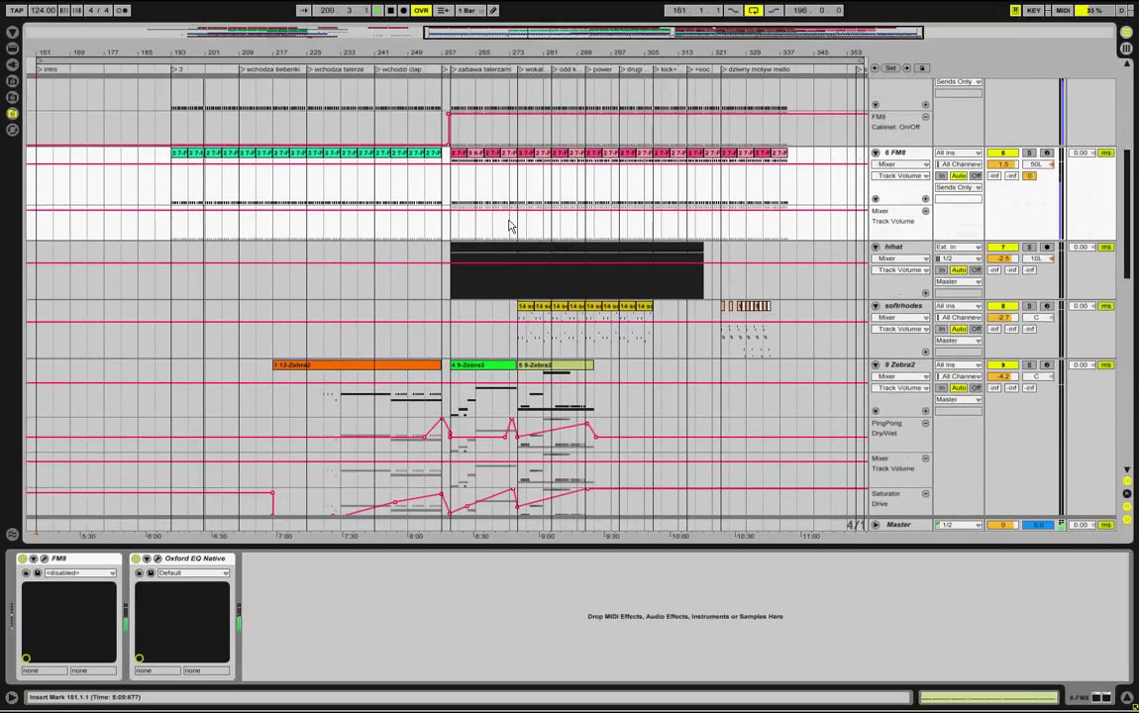
pyautogui.scroll(-10, 511, 225)
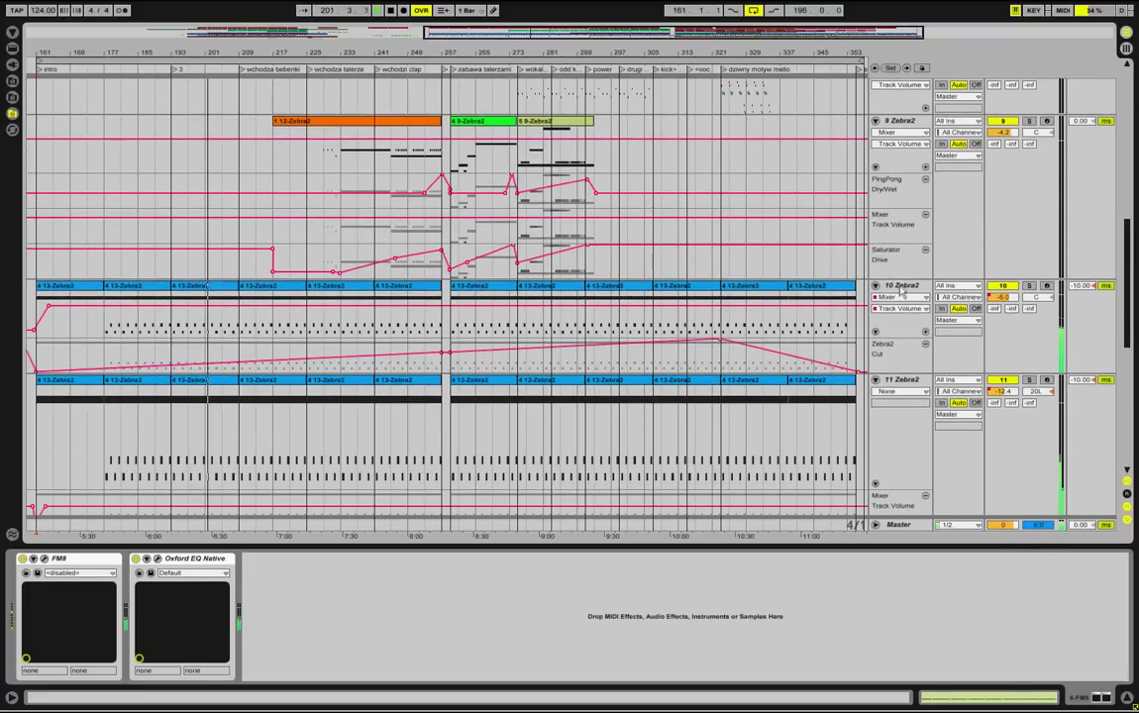
pyautogui.click(901, 289)
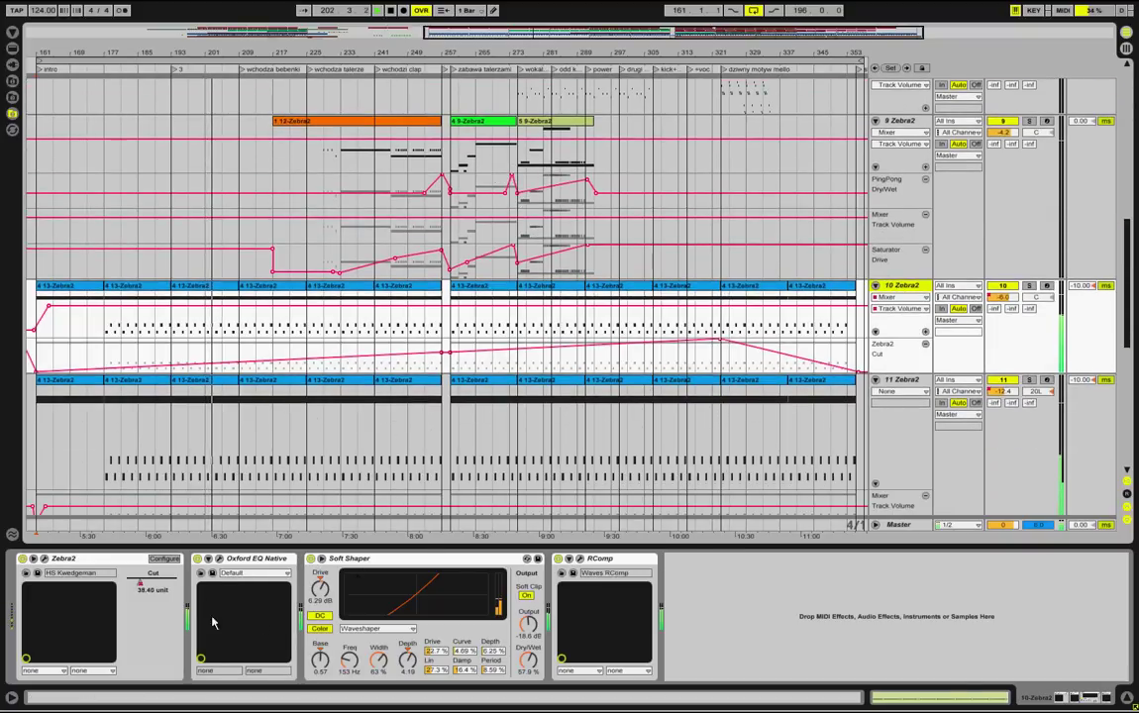
pyautogui.click(211, 558)
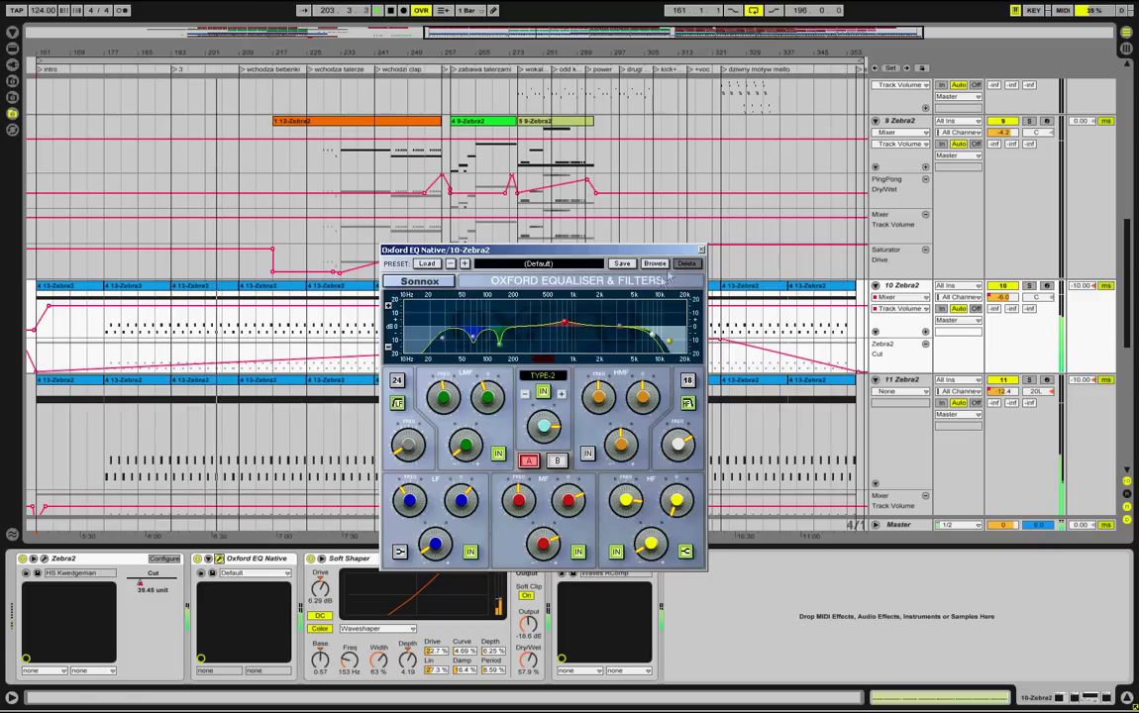
pyautogui.click(701, 249)
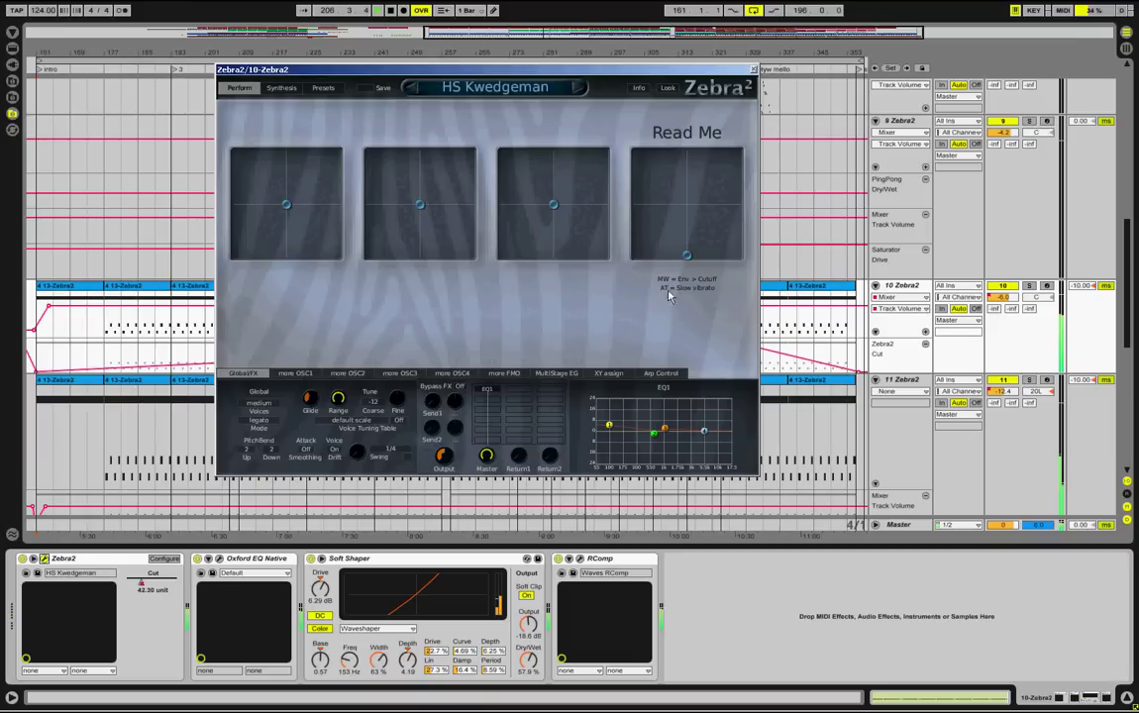
# Look through the Zebra2 synth's oscillator, FMO, MultiStage EG, XY assign, Arp Control and Global/FX pages for the HS Kwedgeman patch
pyautogui.click(313, 376)
pyautogui.click(400, 374)
pyautogui.click(453, 373)
pyautogui.click(505, 374)
pyautogui.click(556, 374)
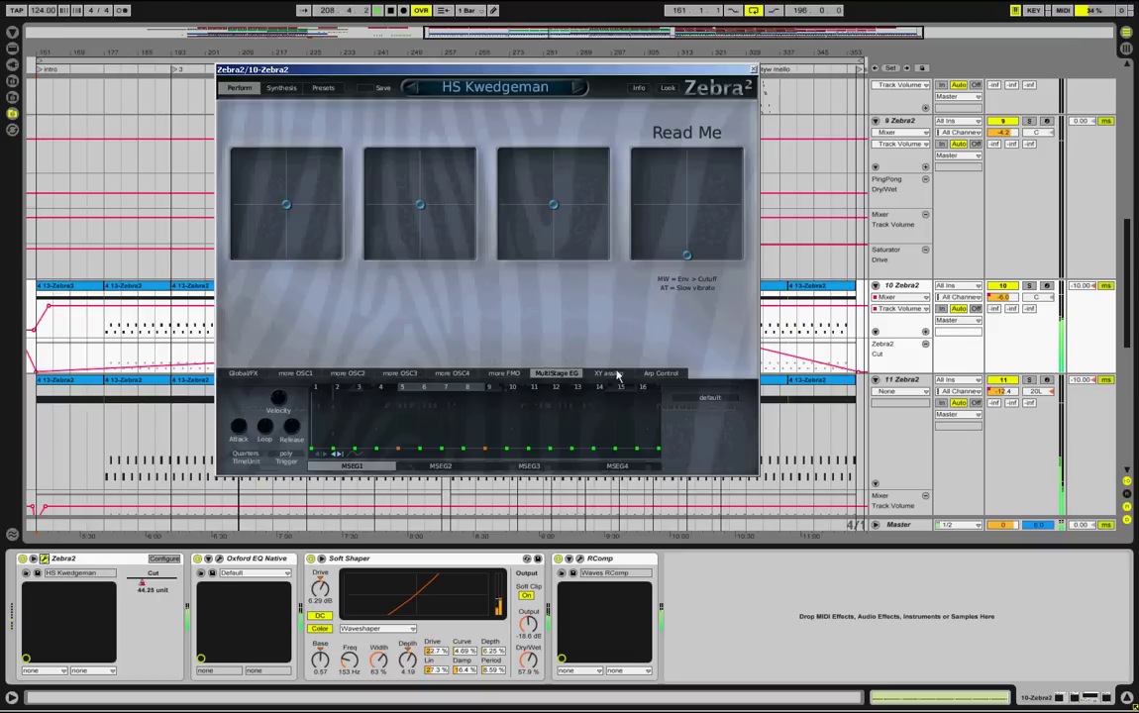
pyautogui.click(612, 374)
pyautogui.click(640, 376)
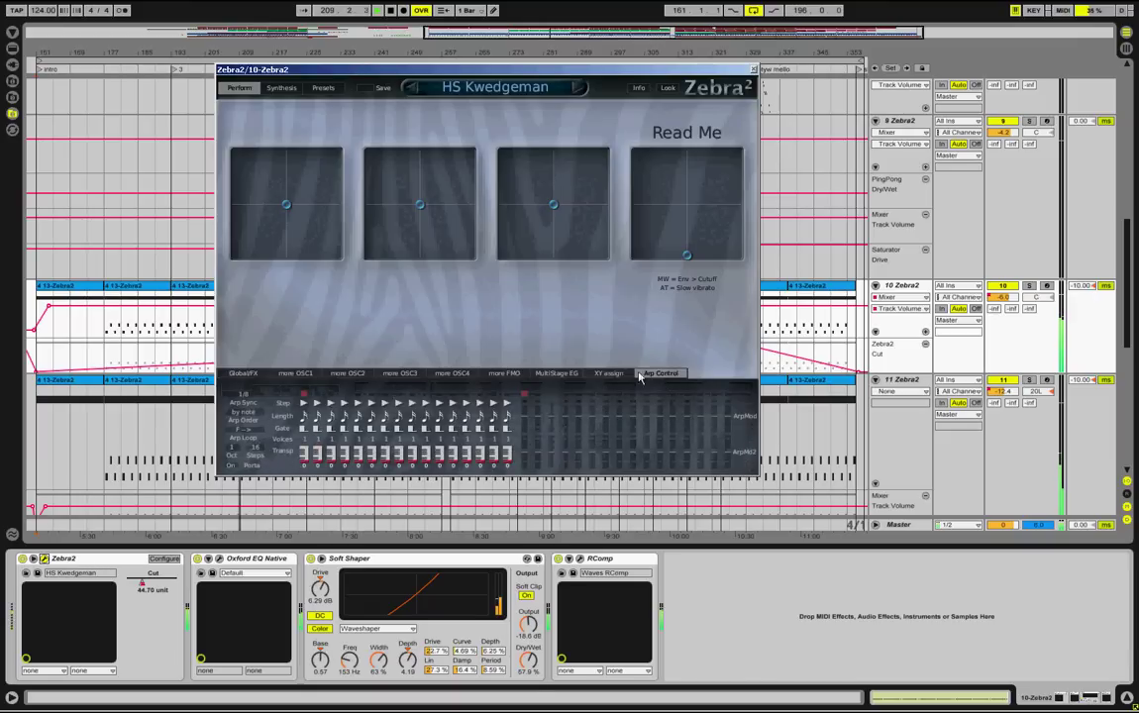
pyautogui.click(249, 374)
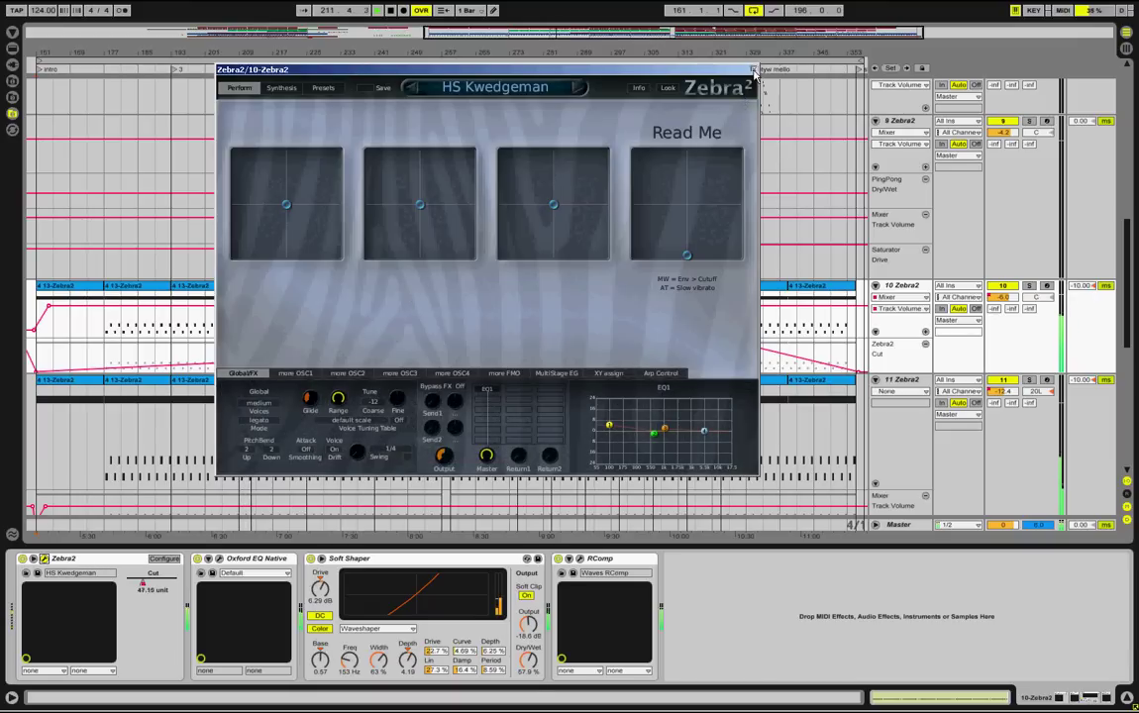
pyautogui.click(752, 70)
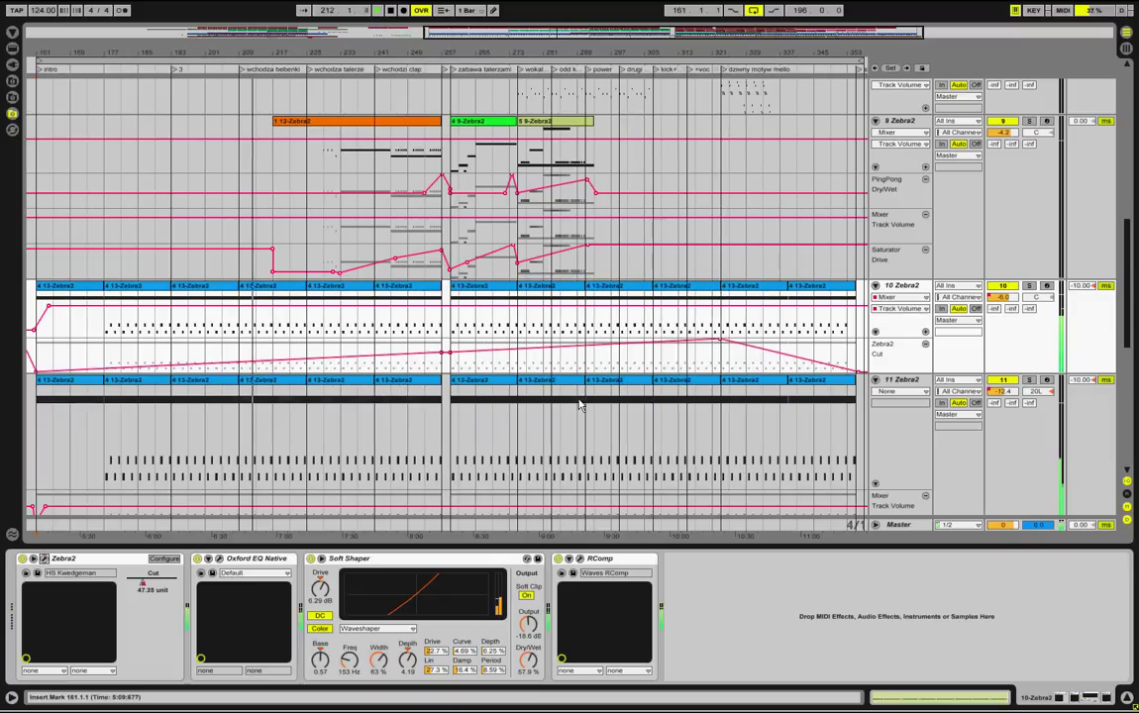
# Recheck the 10 Zebra2 track's equalizer and inspect its RComp compressor settings, closing both plug-in windows
pyautogui.click(219, 559)
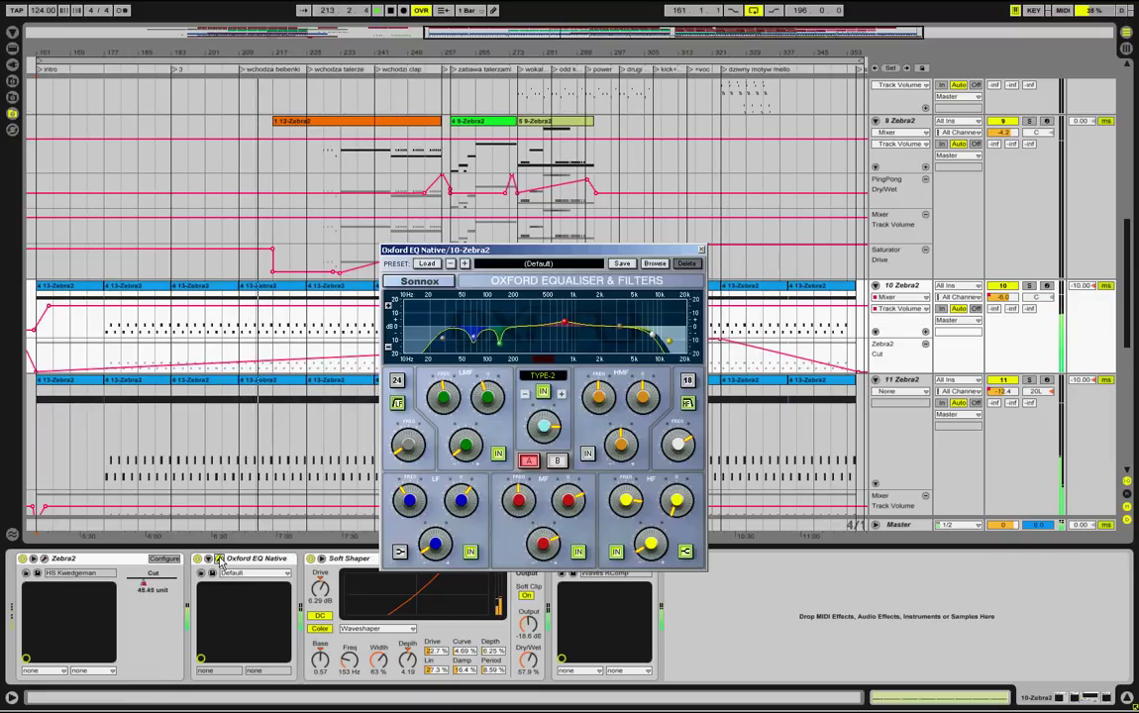
pyautogui.click(701, 250)
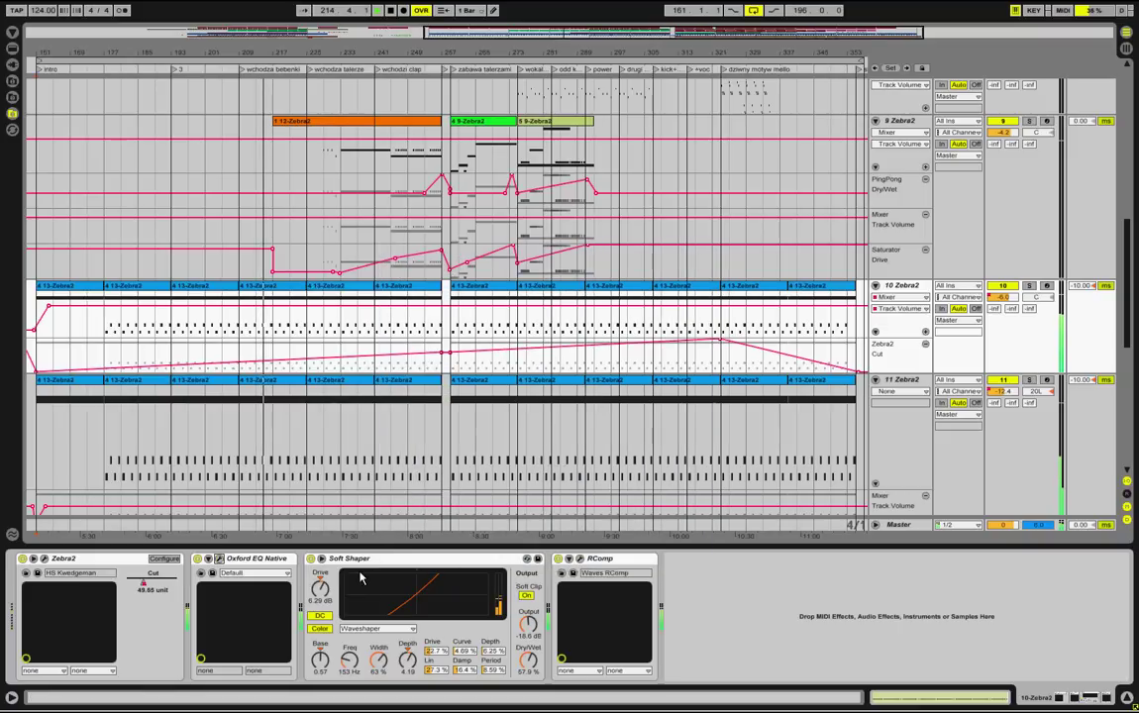
pyautogui.click(579, 558)
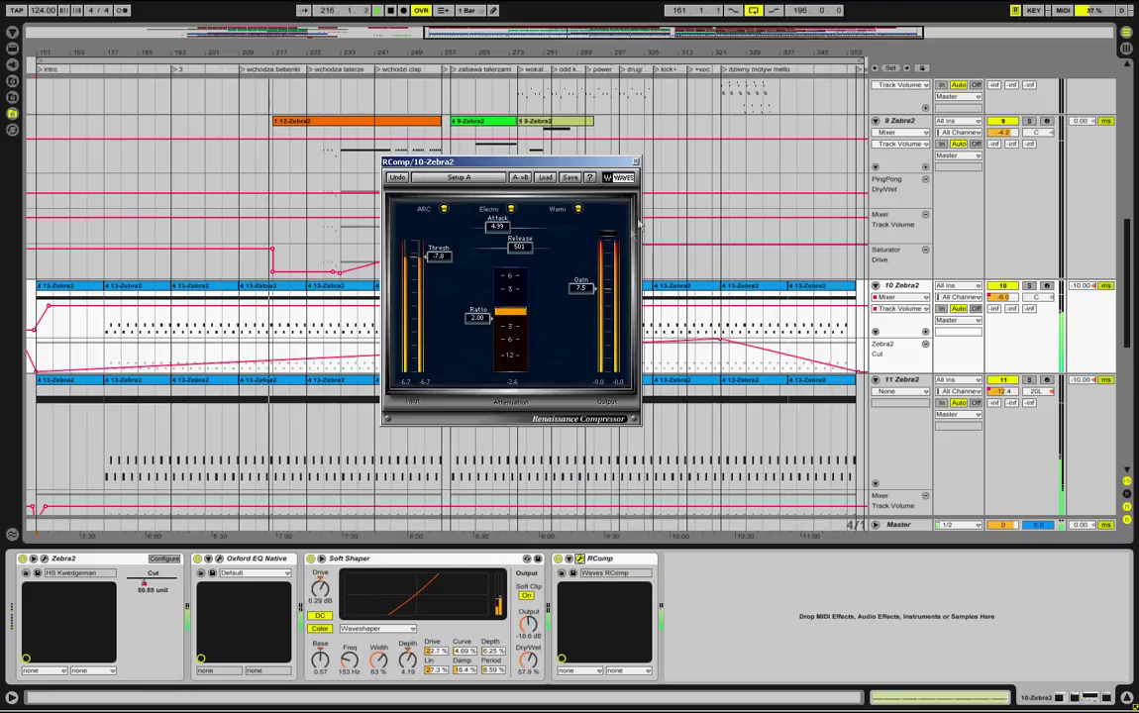
pyautogui.click(636, 162)
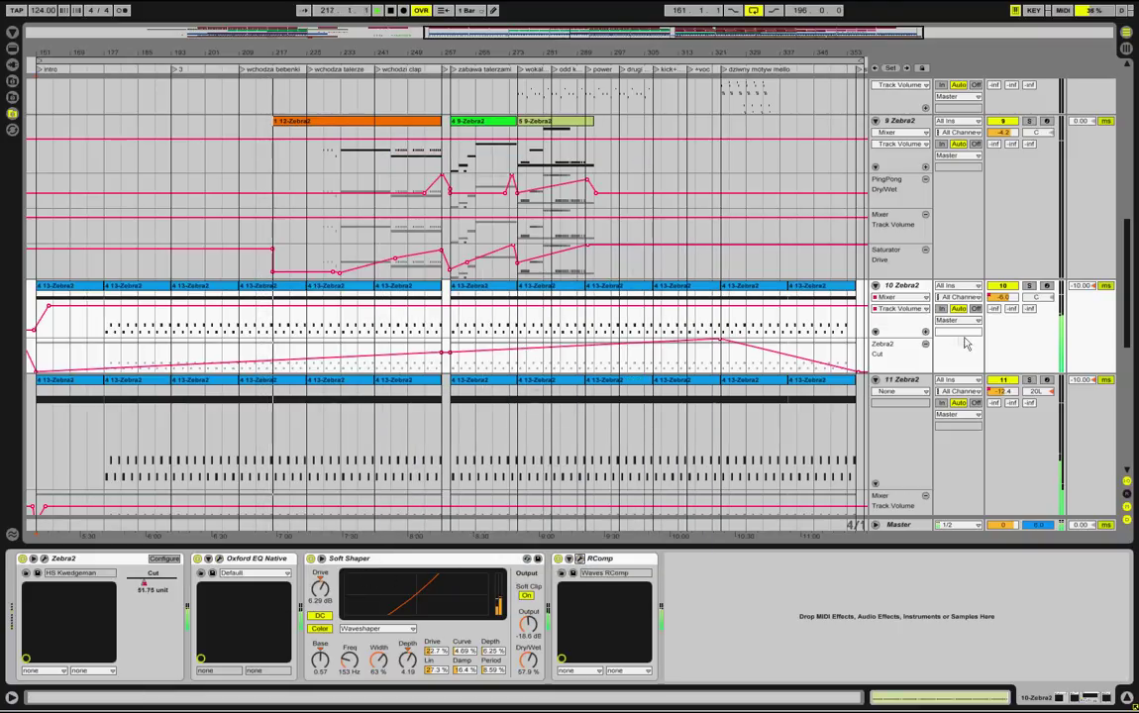
# Review the device chains of the 11 Zebra2 and 12 Audio tracks
pyautogui.scroll(-4, 928, 297)
pyautogui.click(927, 297)
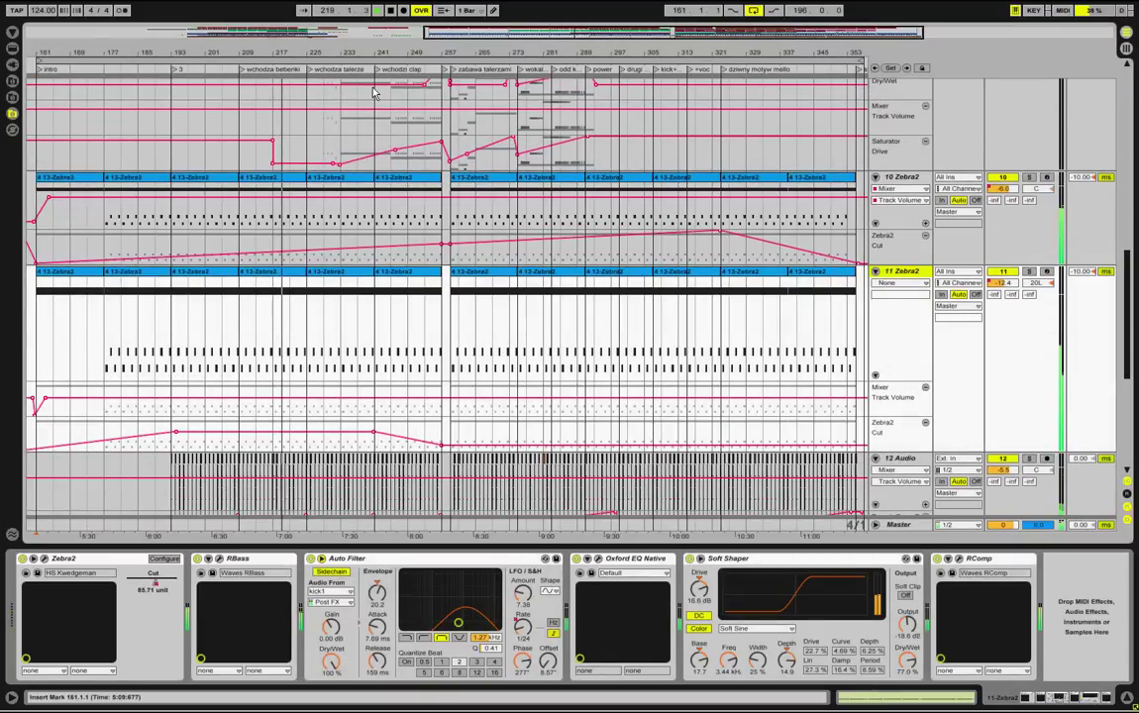
pyautogui.scroll(-2, 513, 161)
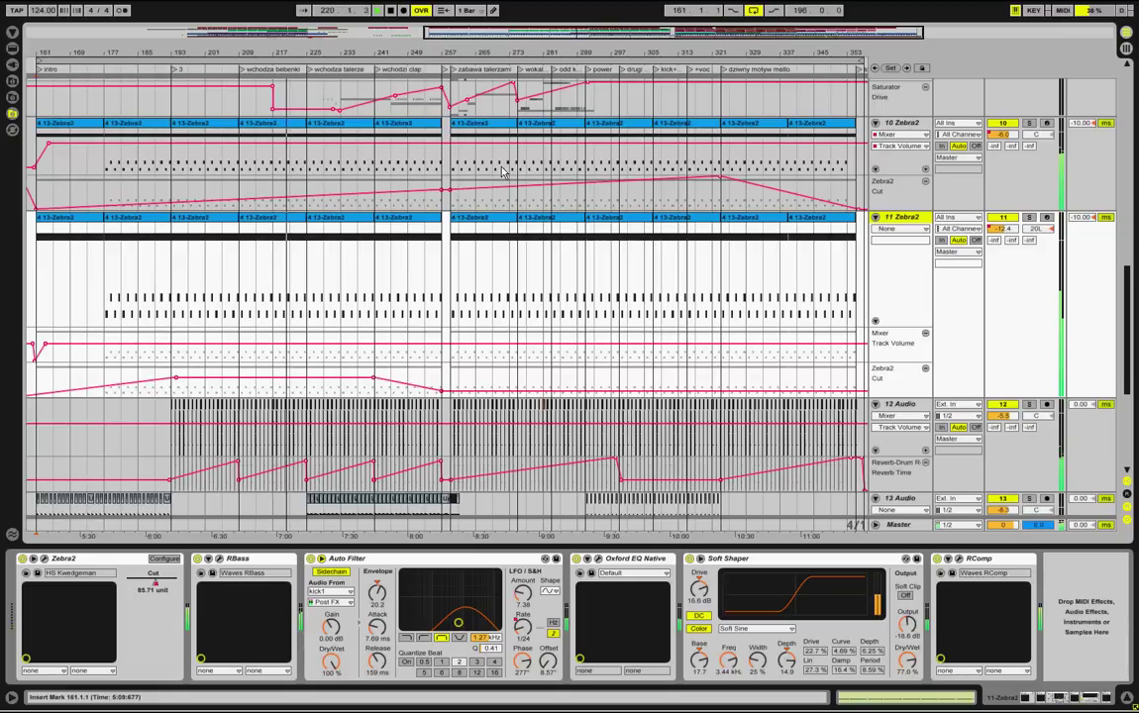
pyautogui.scroll(-2, 507, 168)
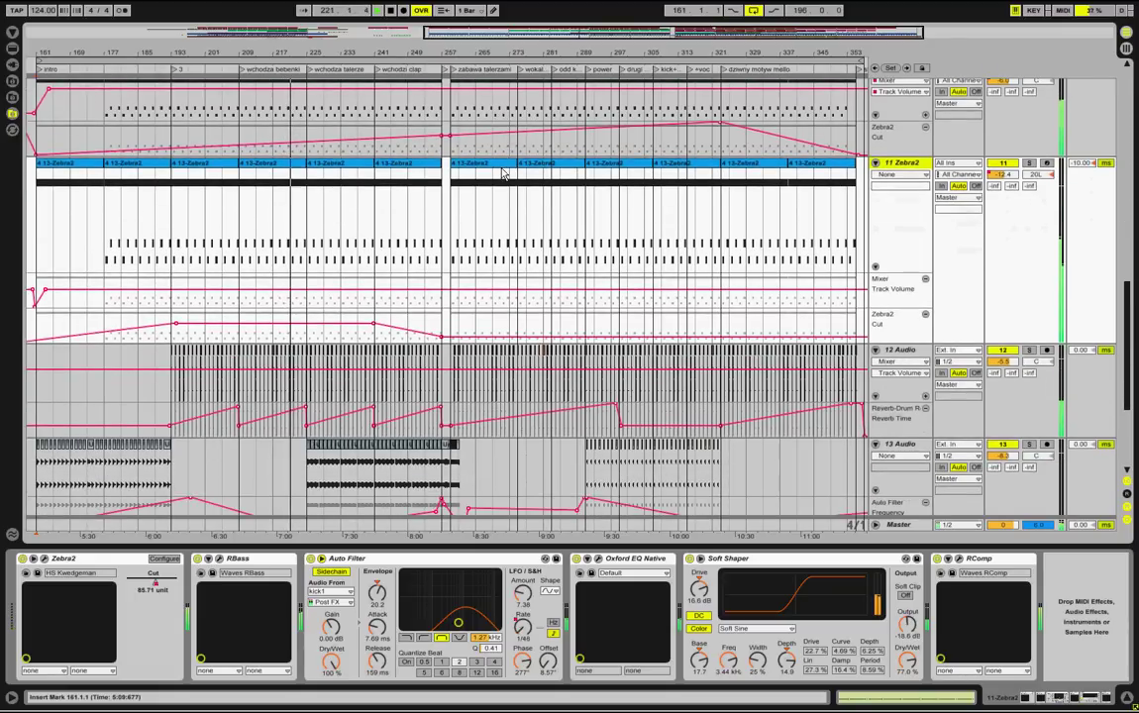
pyautogui.scroll(-3, 501, 173)
pyautogui.click(904, 274)
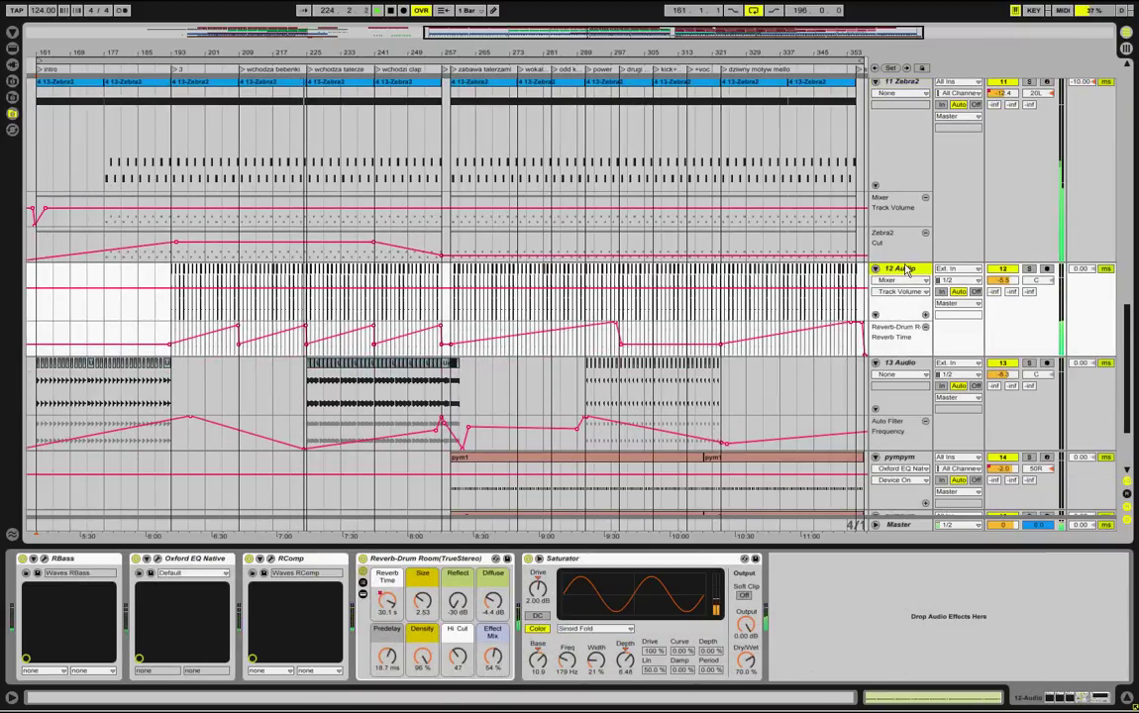
# Show the 13 Audio track's effects and inspect its ModernExciter settings, closing the plug-in window when done
pyautogui.scroll(-3, 690, 260)
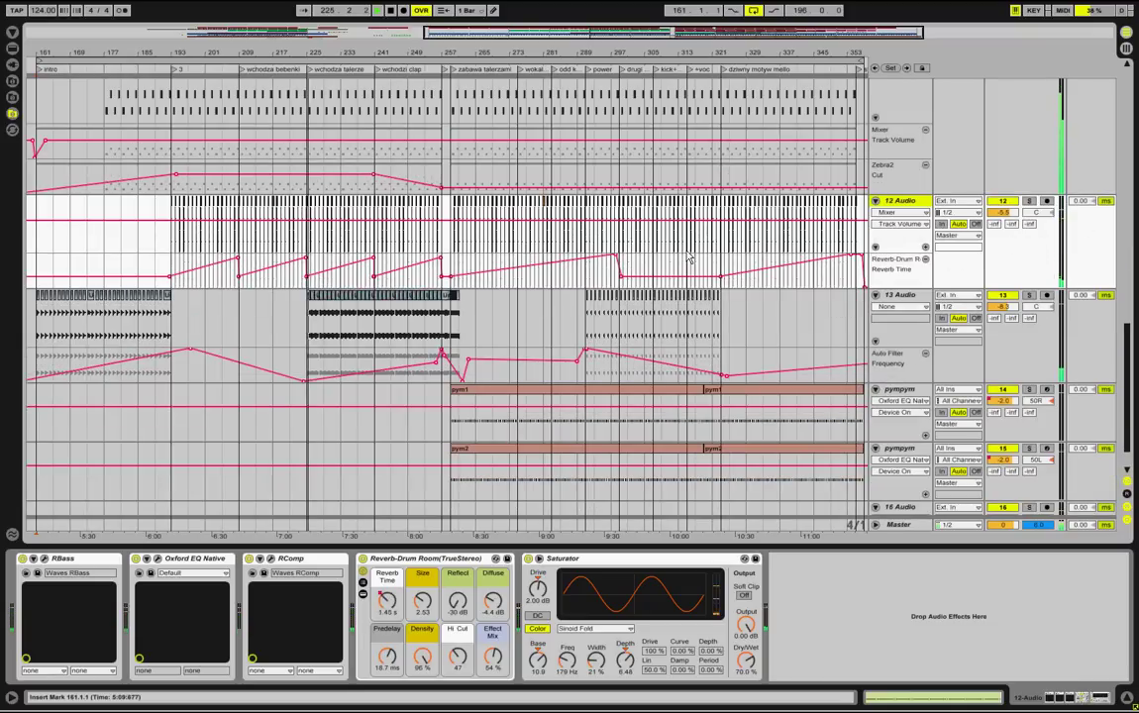
pyautogui.click(901, 297)
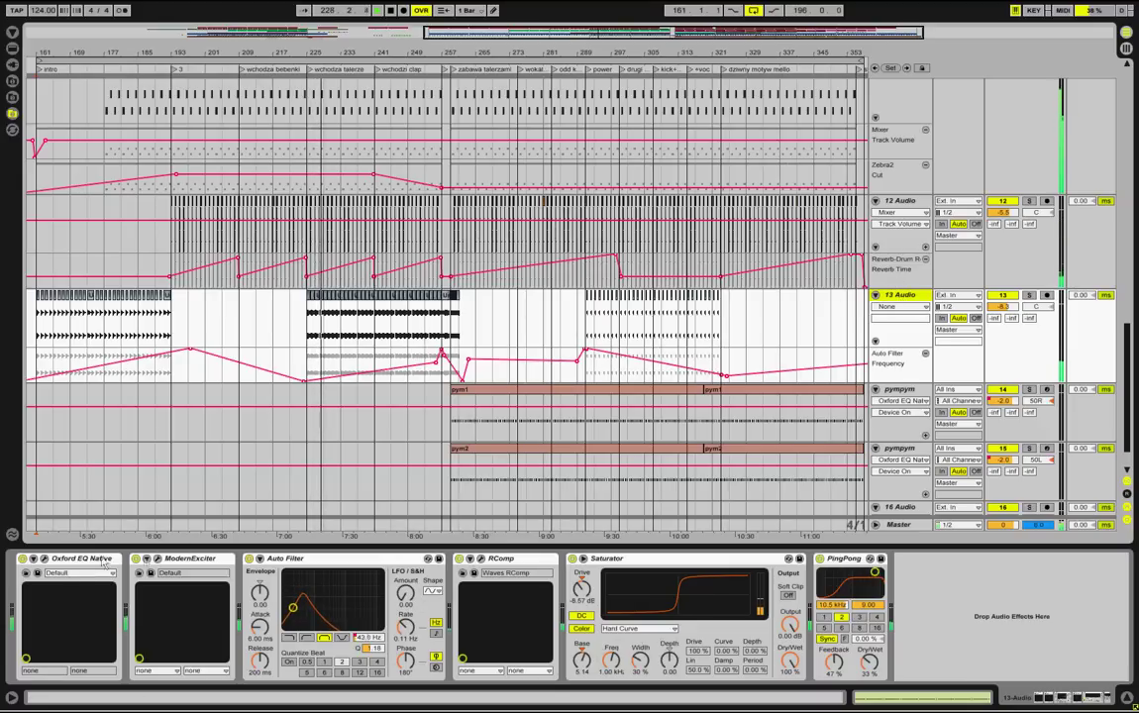
pyautogui.click(157, 560)
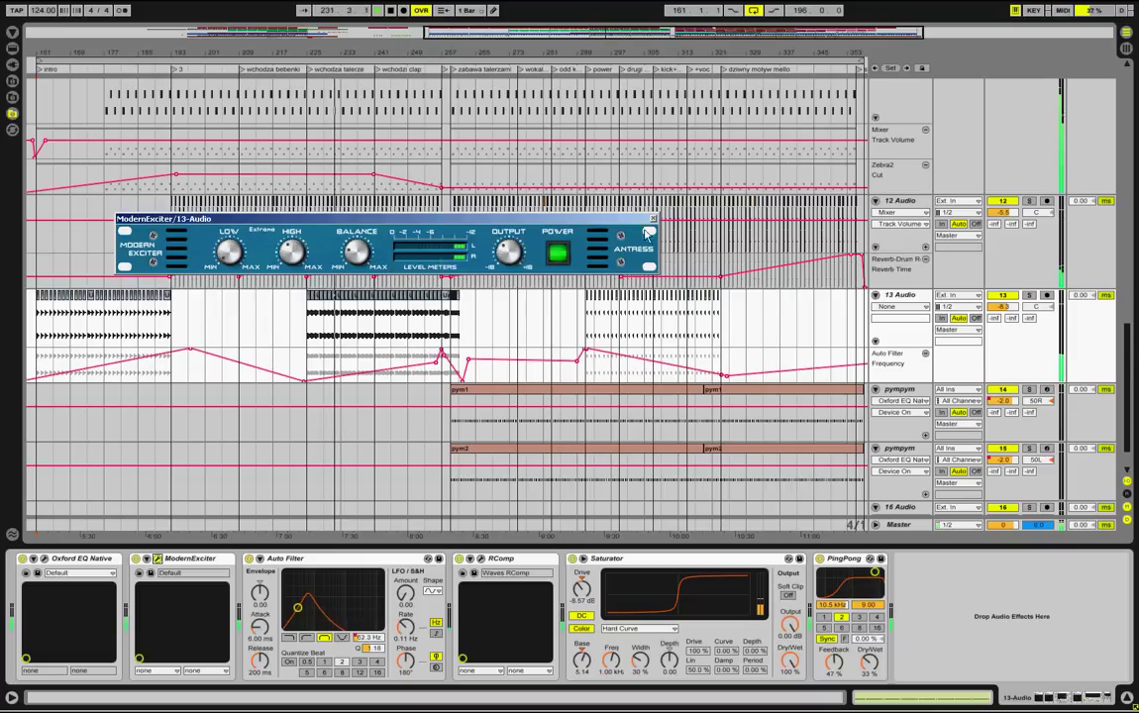
pyautogui.click(652, 219)
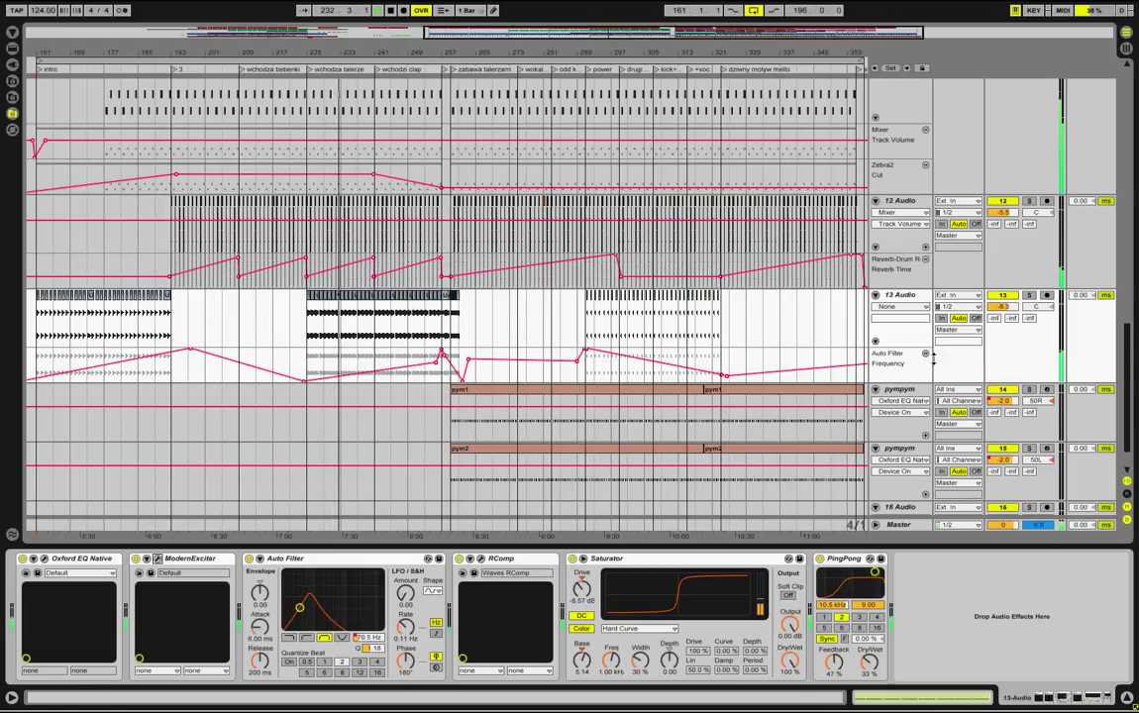
# Show the 9 Zebra2 track's devices and inspect its Zebra2 synth and RBass settings, closing both plug-in windows
pyautogui.scroll(-2, 790, 315)
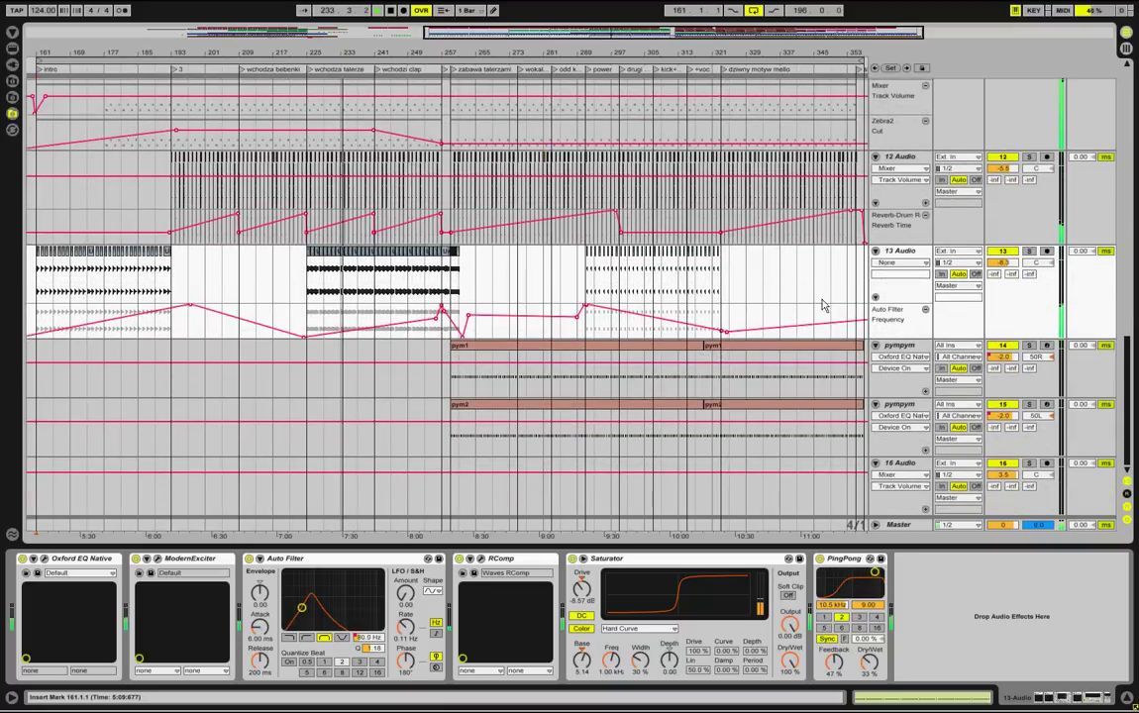
pyautogui.scroll(10, 810, 367)
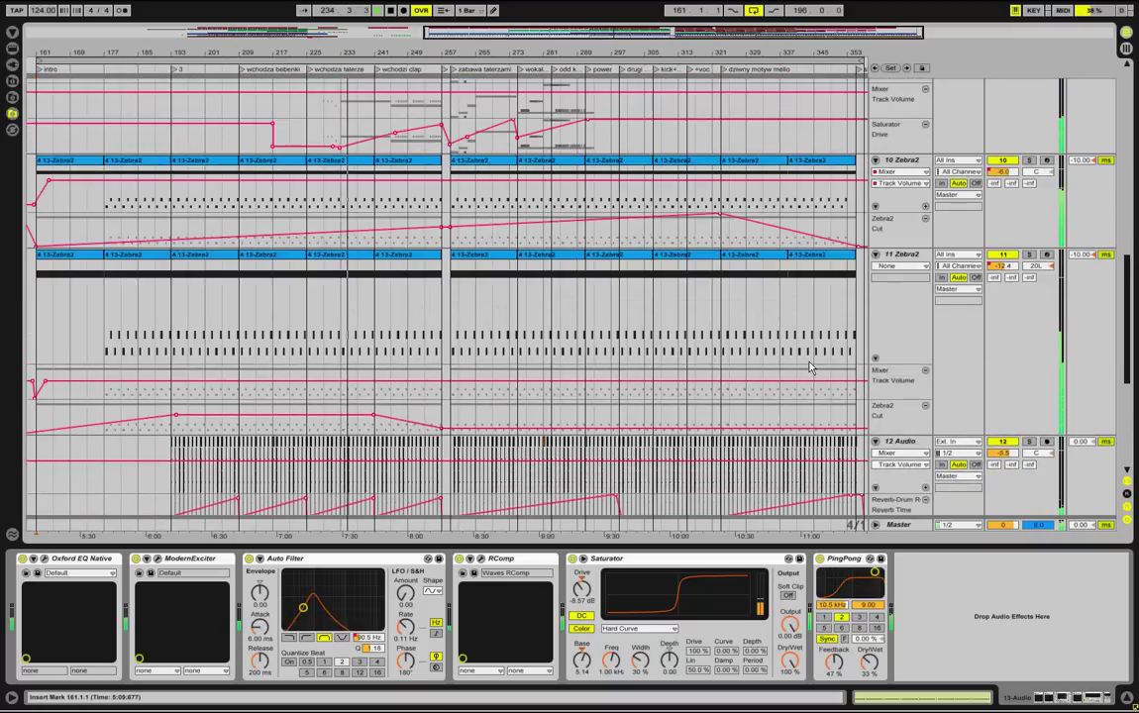
pyautogui.scroll(10, 810, 367)
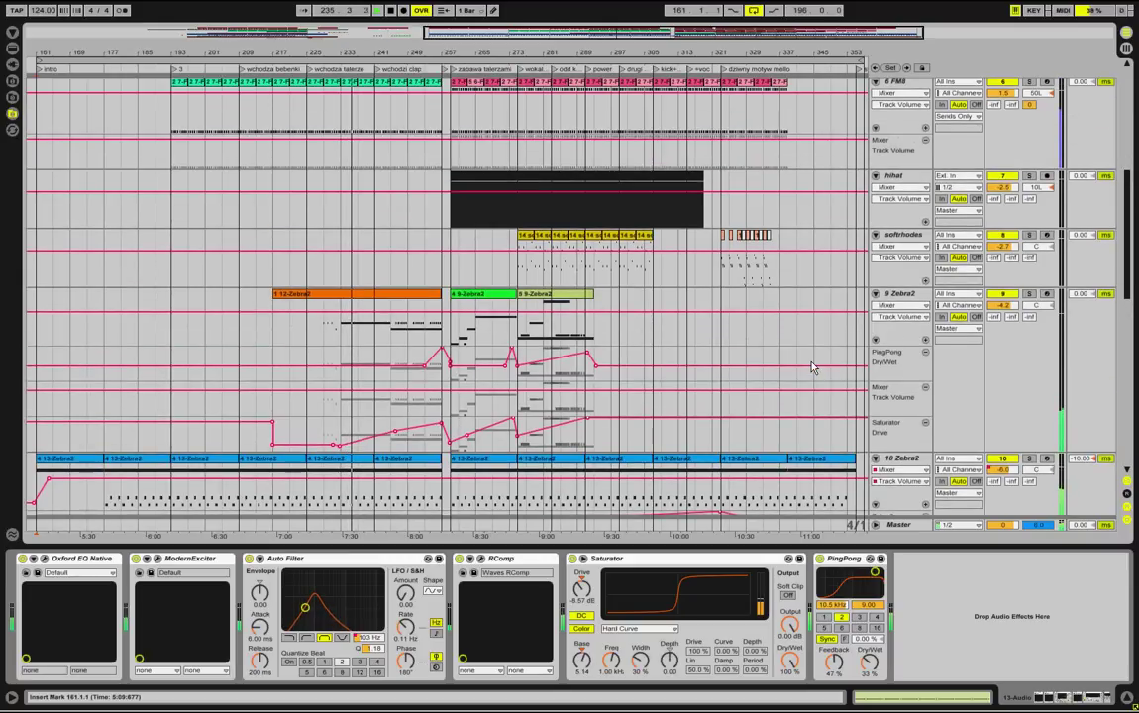
pyautogui.click(905, 299)
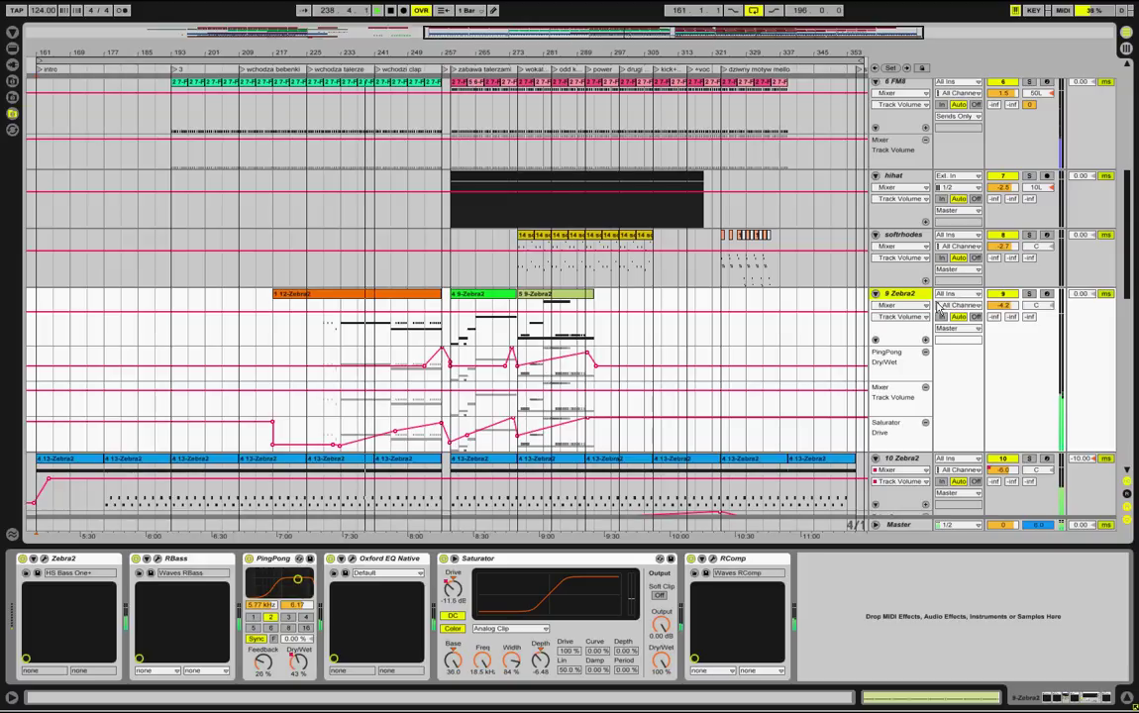
pyautogui.click(44, 560)
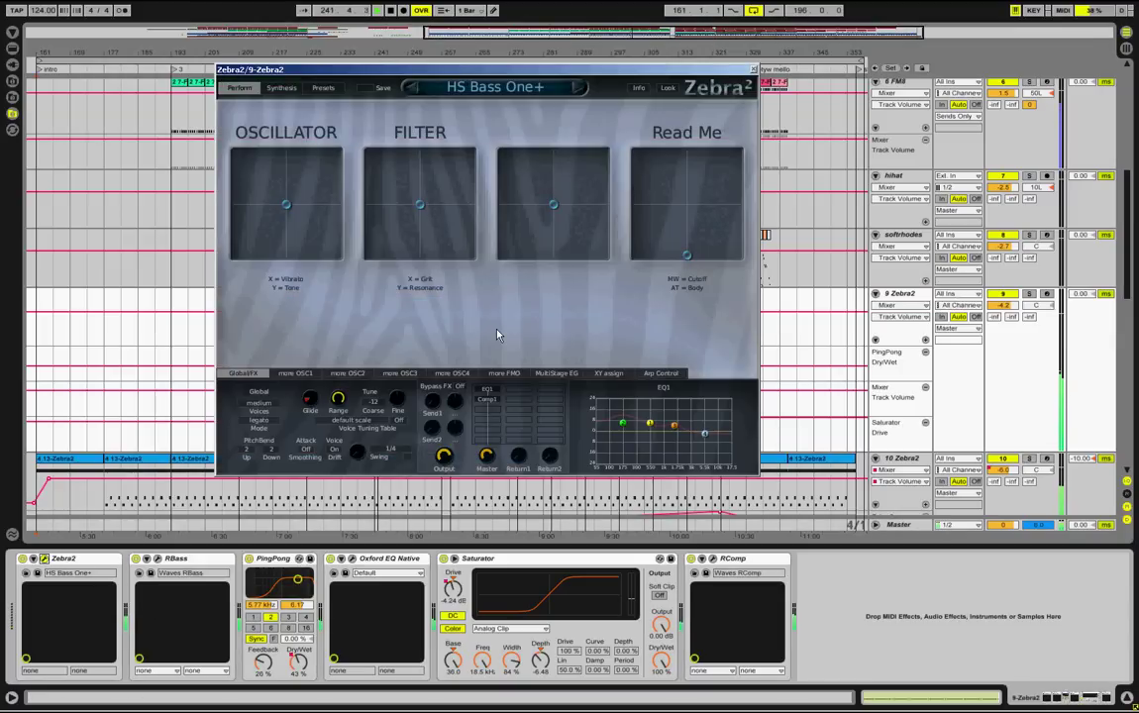
pyautogui.click(755, 72)
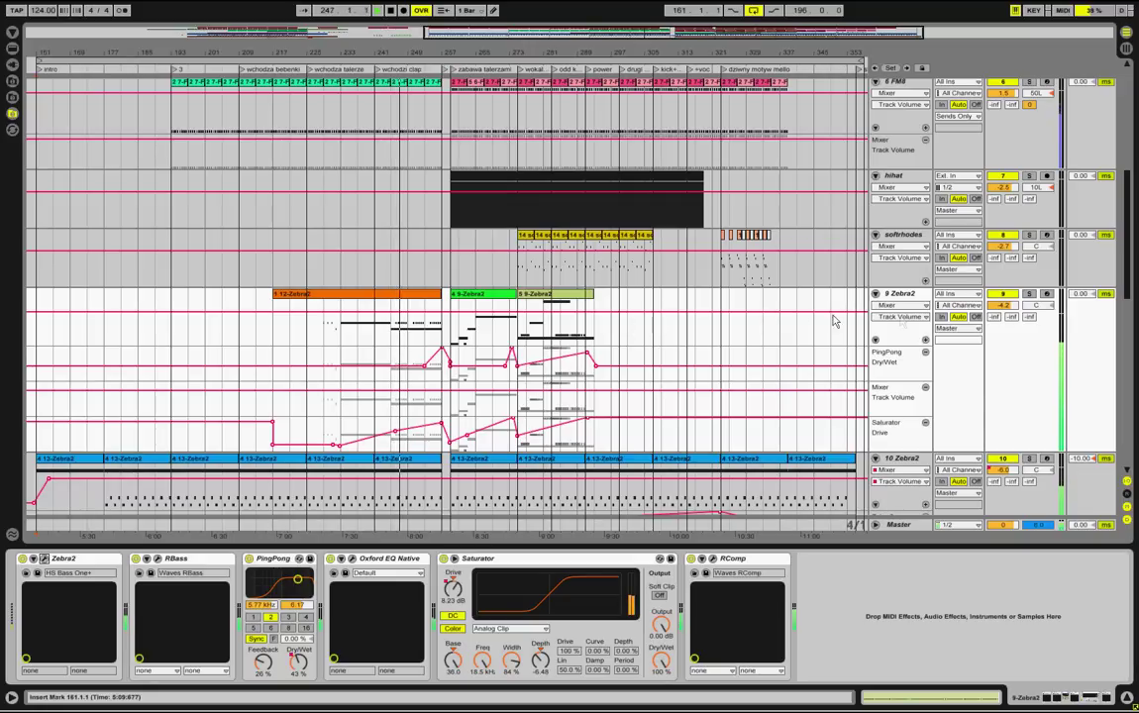
pyautogui.click(158, 560)
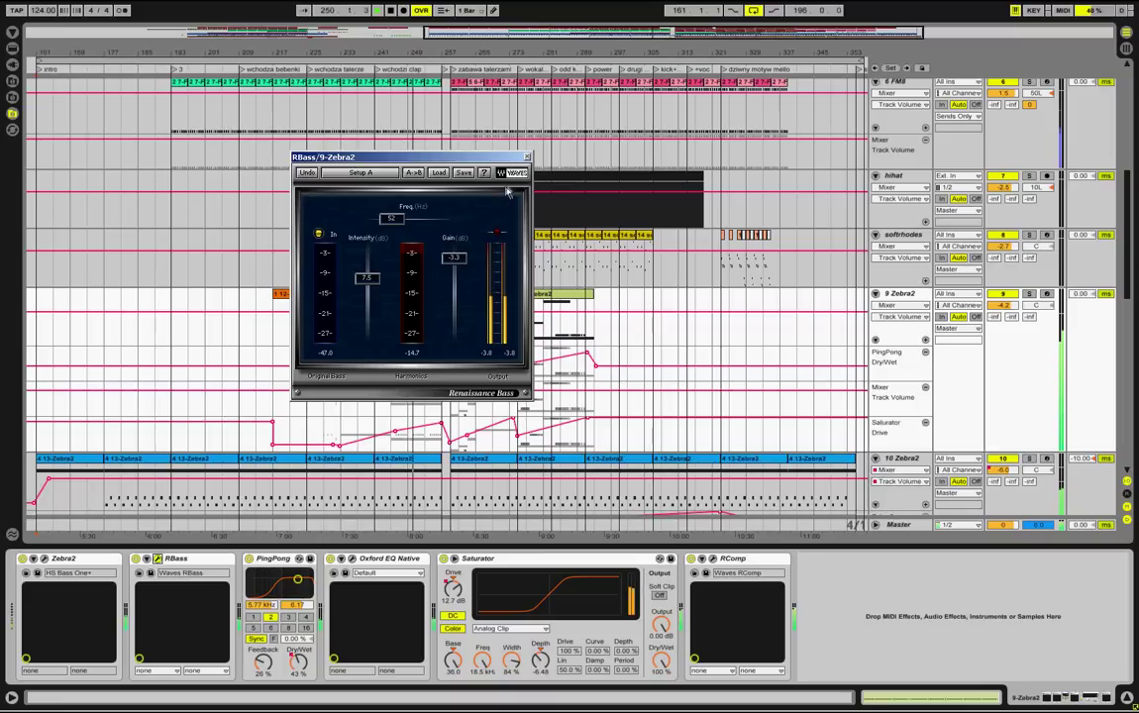
pyautogui.click(526, 157)
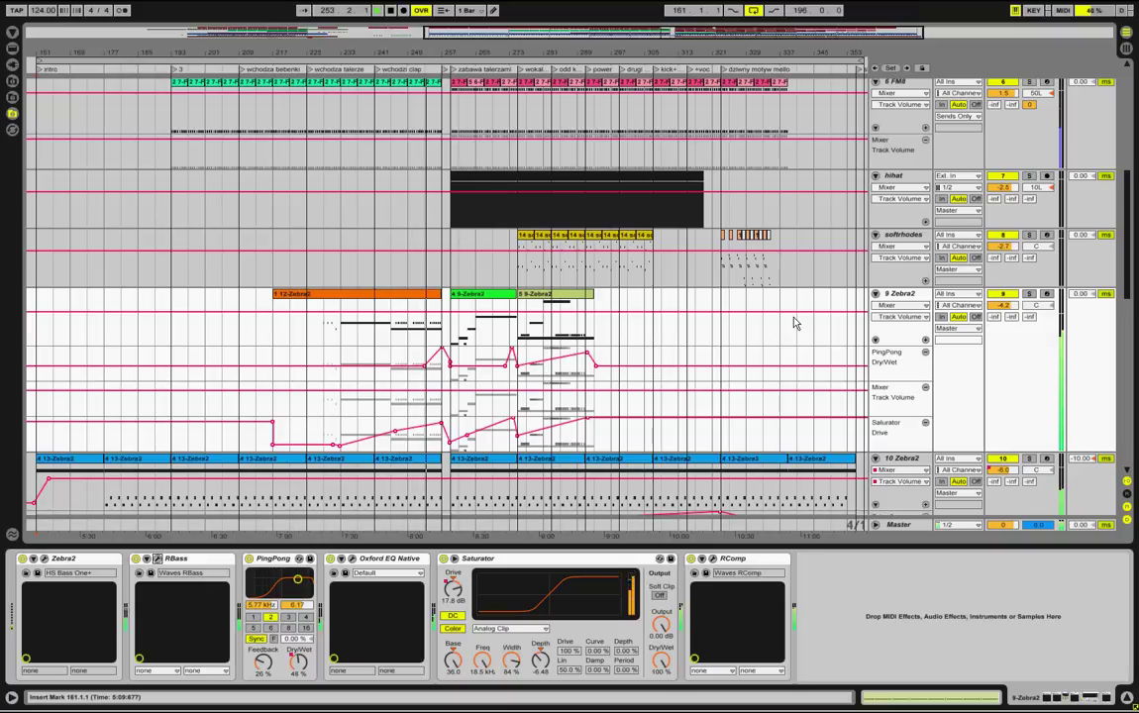
# Show the Master track's effect chain and examine its first Oxford EQ Native curve, closing the equalizer window
pyautogui.scroll(-2, 797, 309)
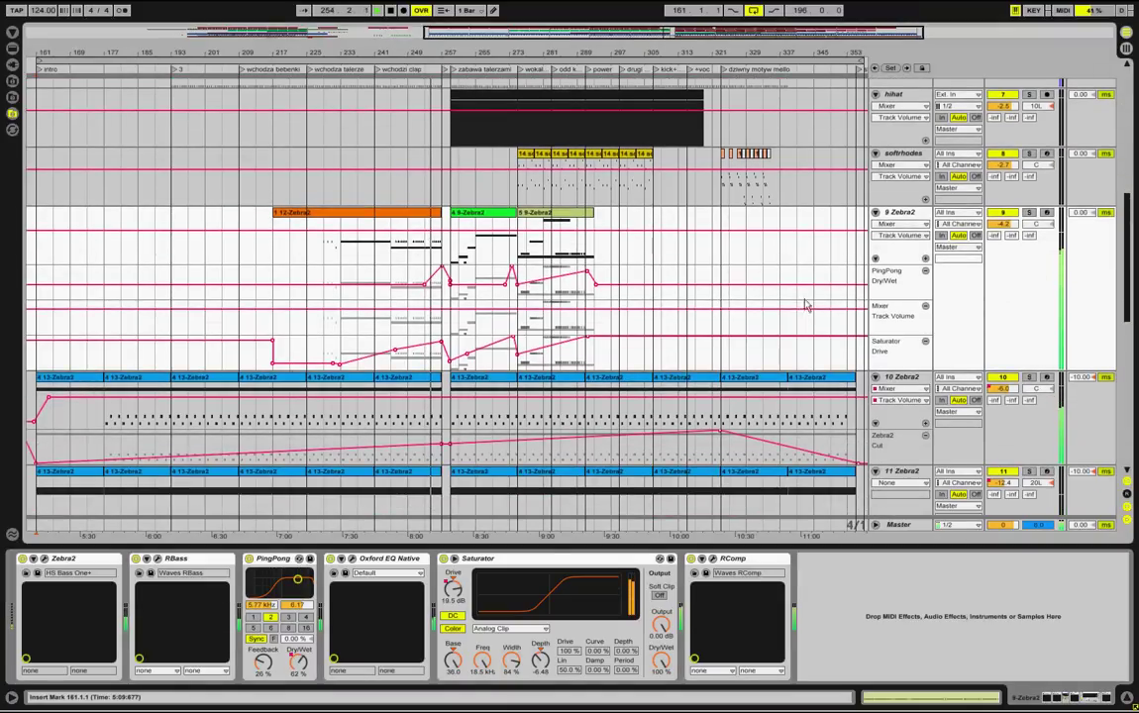
pyautogui.scroll(-1, 795, 294)
pyautogui.scroll(-1, 795, 293)
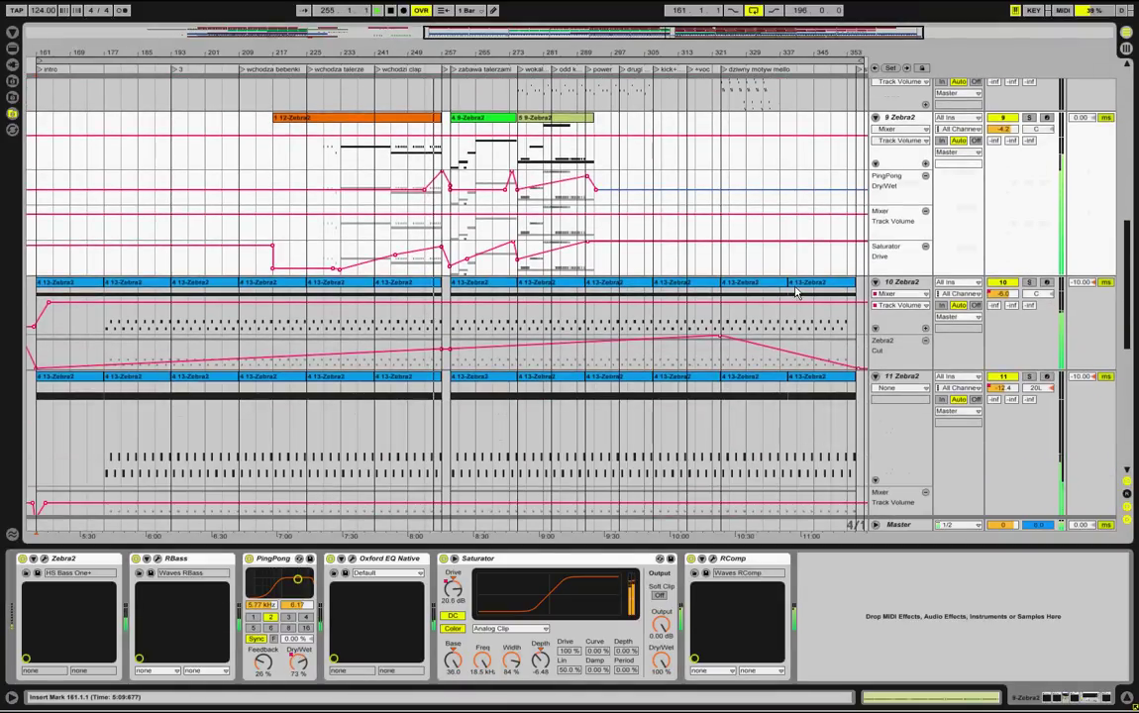
pyautogui.click(902, 526)
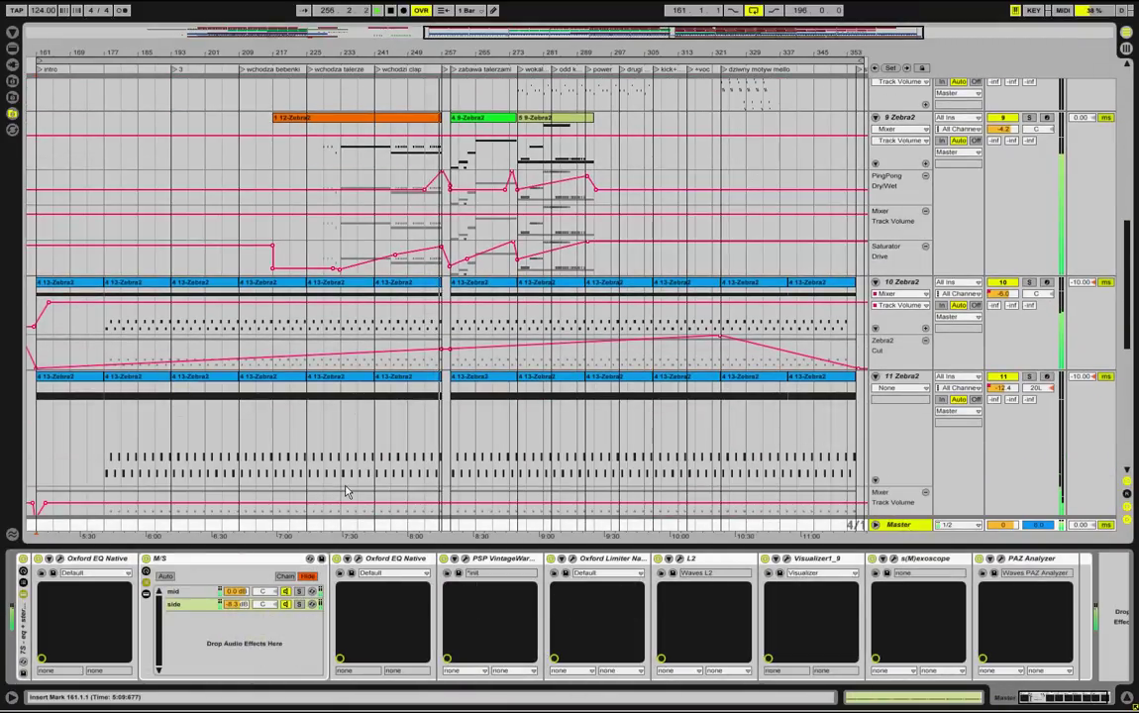
pyautogui.click(60, 559)
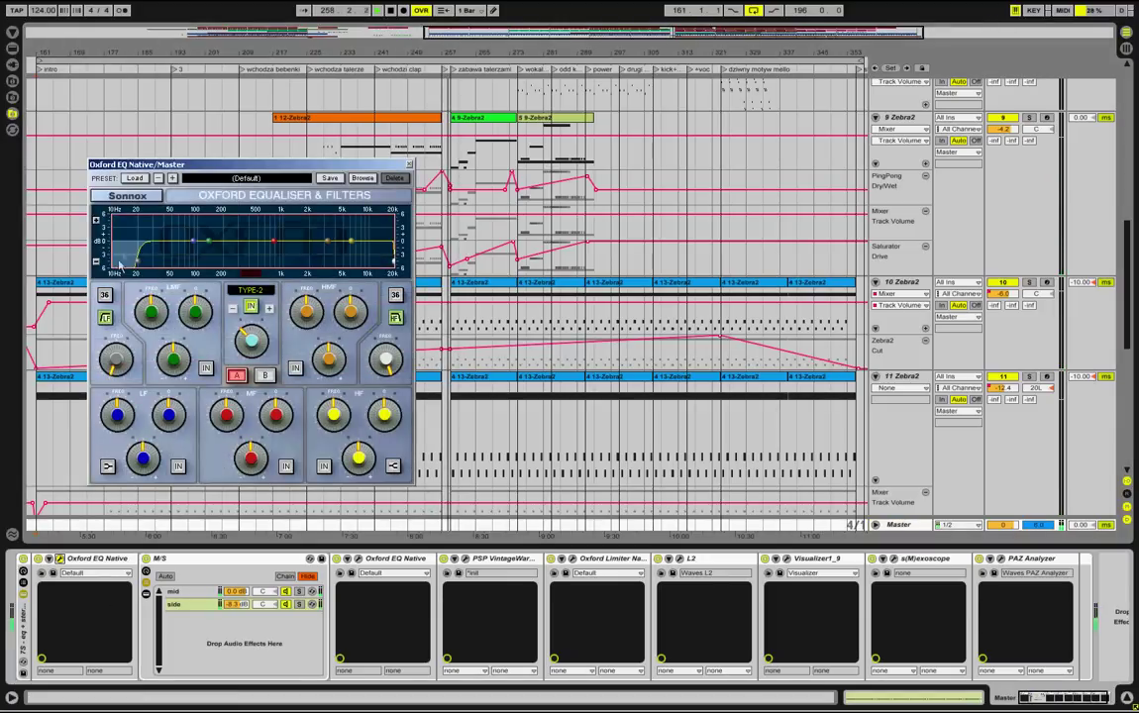
pyautogui.click(409, 165)
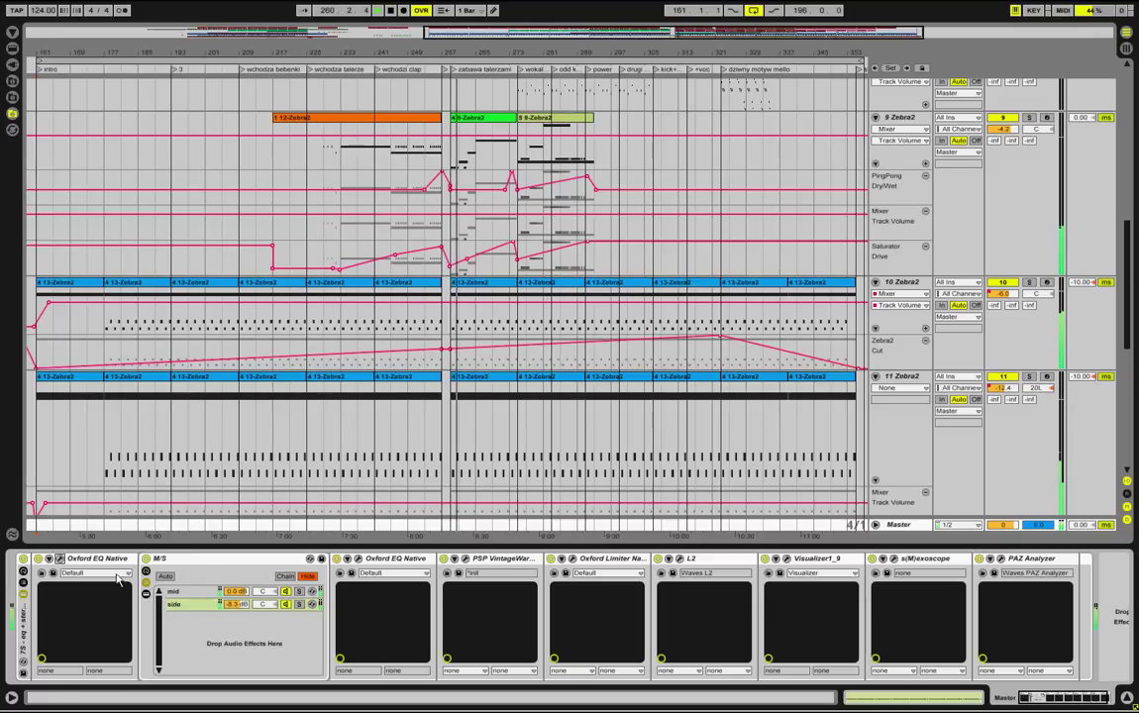
# Inspect the devices in the mid and side chains of the Master track's M/S rack
pyautogui.click(198, 566)
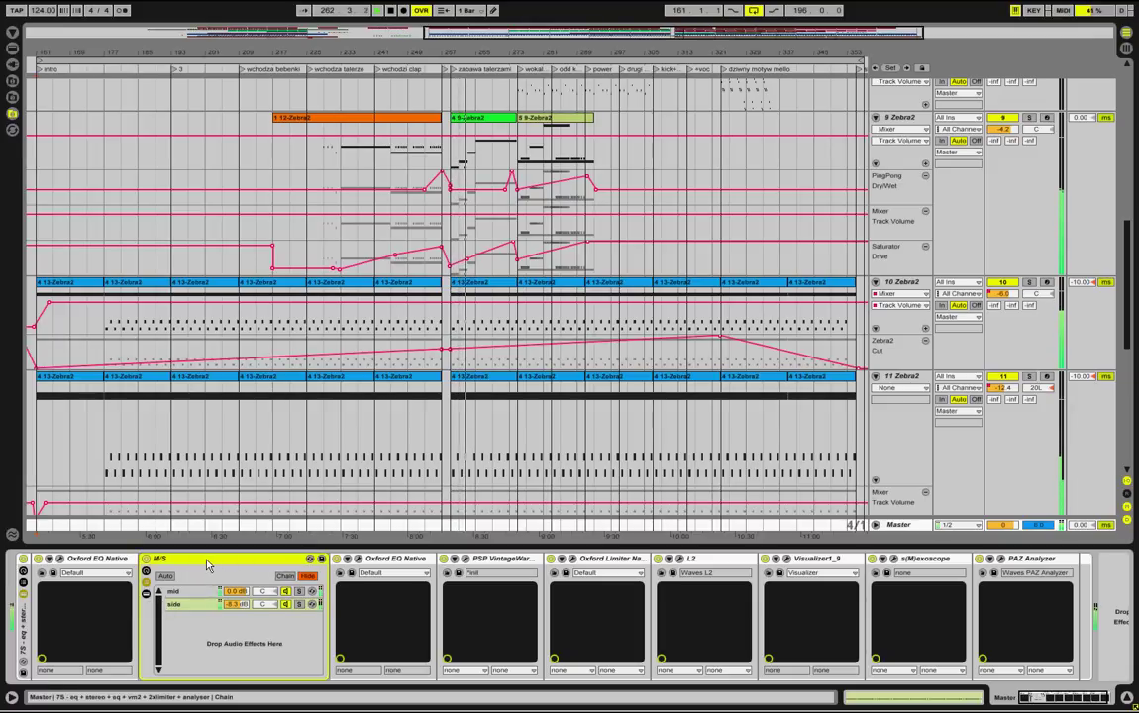
pyautogui.click(190, 595)
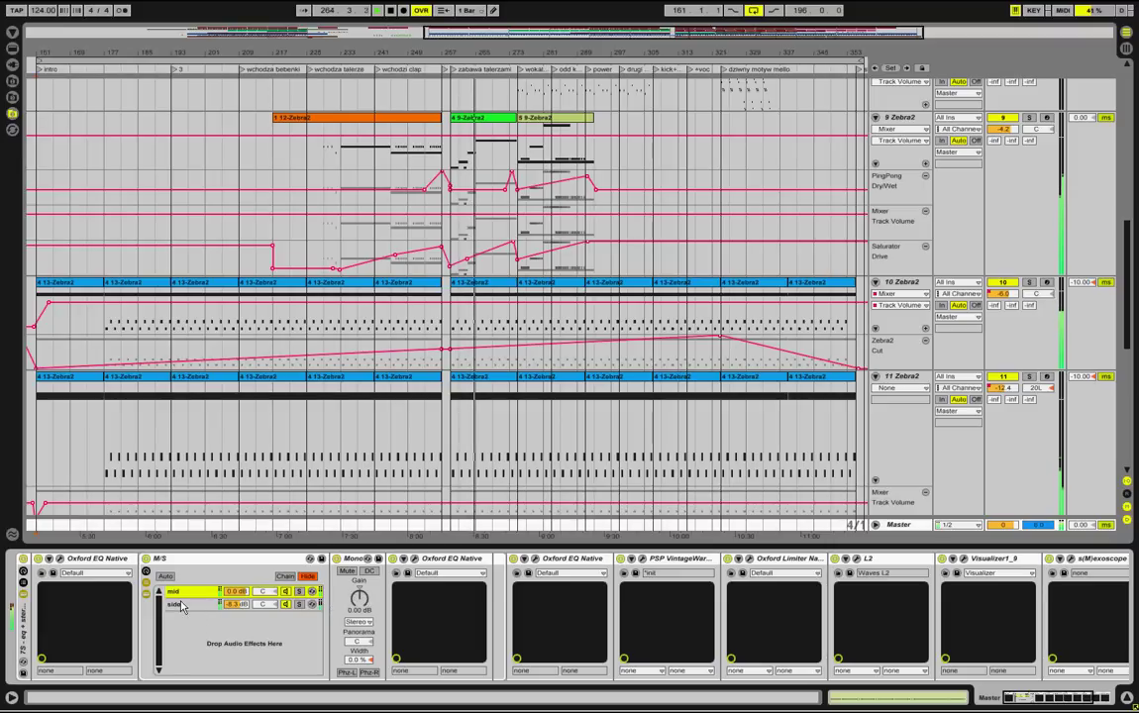
pyautogui.click(182, 608)
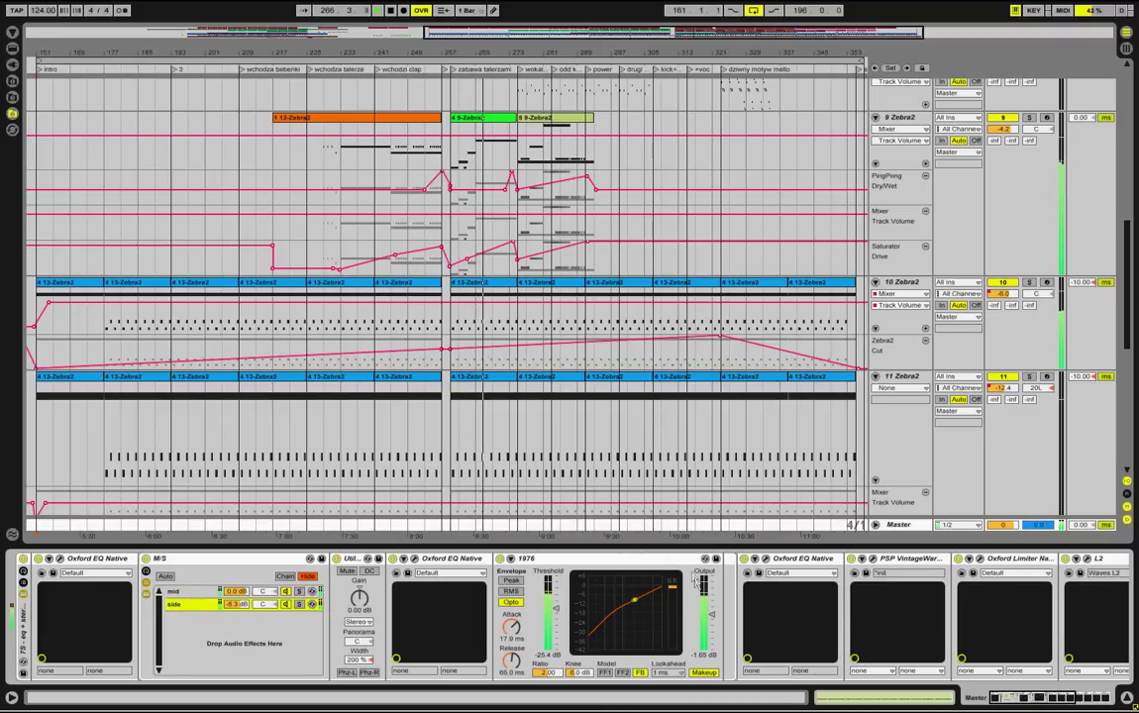
# Examine the Master's Oxford EQ Native after the M/S rack and its PSP VintageWarmer2 settings, closing both windows
pyautogui.moveTo(1034, 702); pyautogui.dragTo(1061, 702)
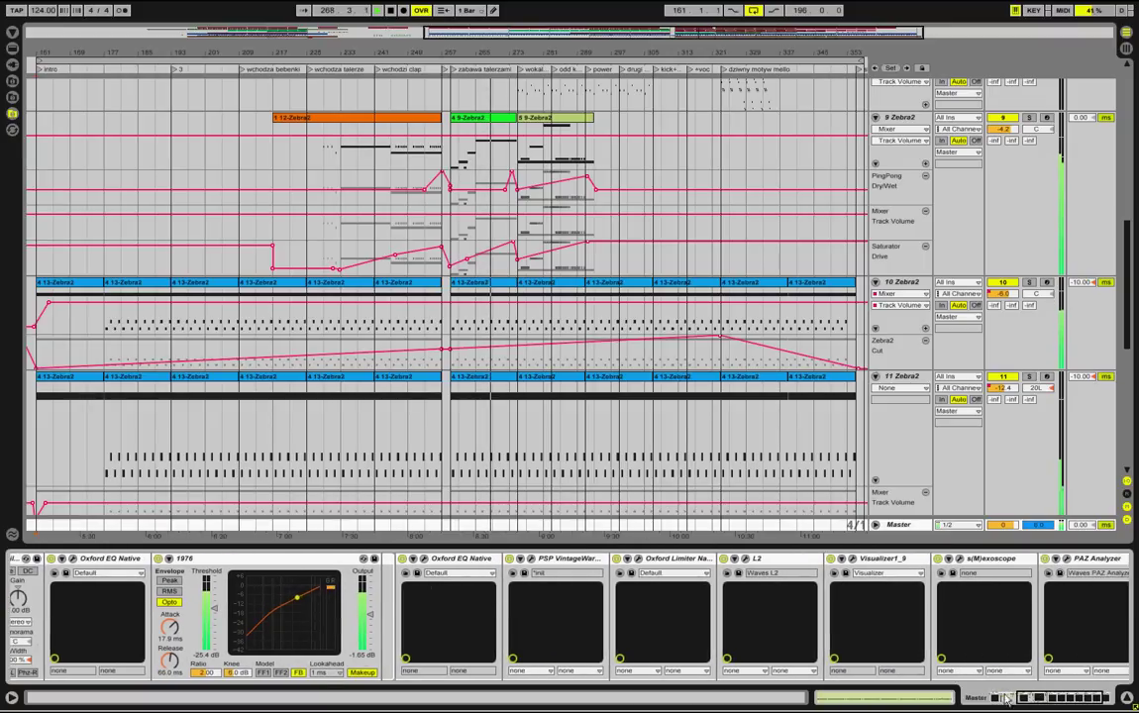
pyautogui.click(423, 558)
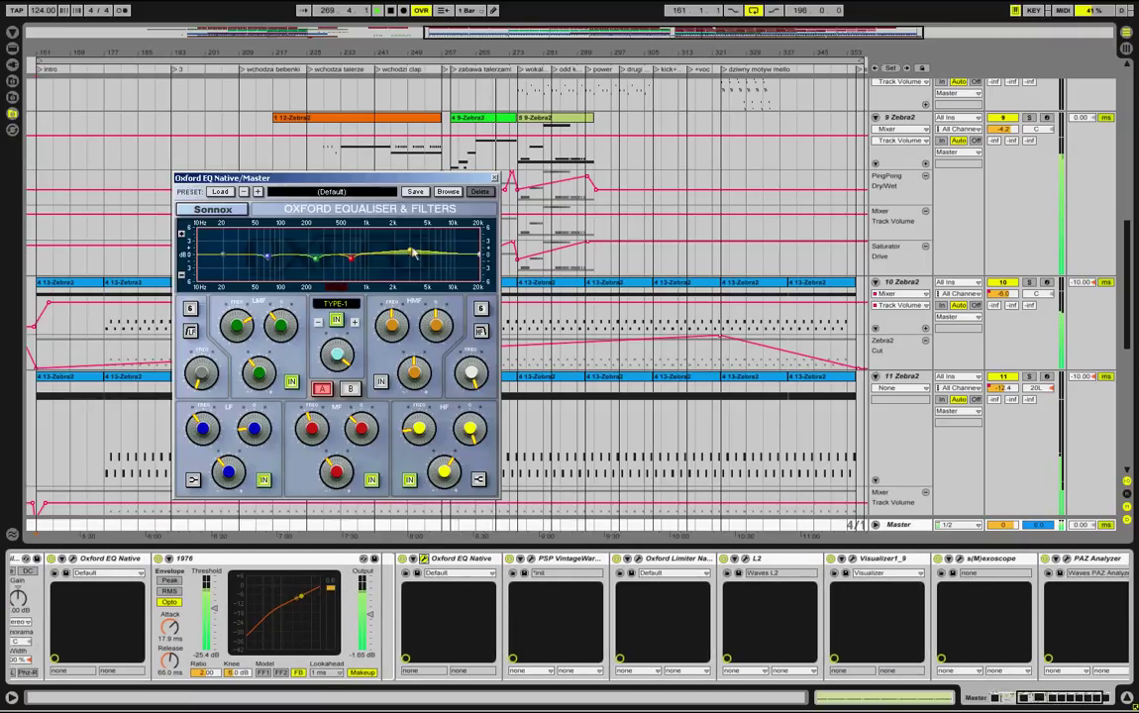
pyautogui.click(494, 178)
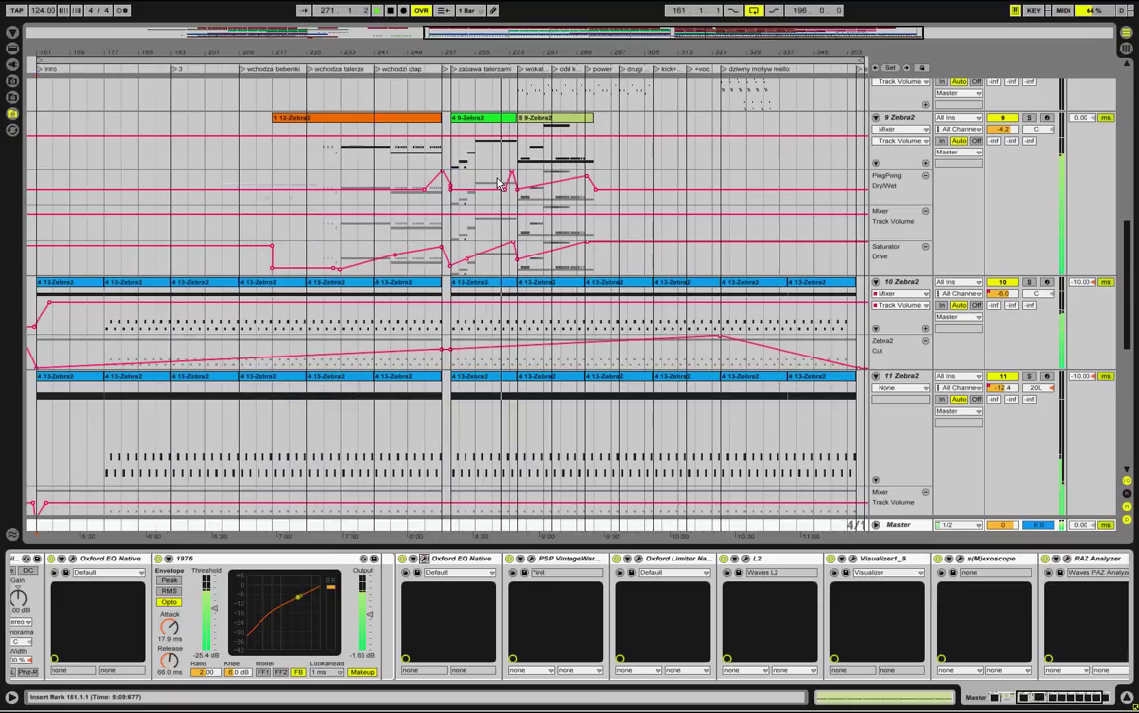
pyautogui.click(531, 559)
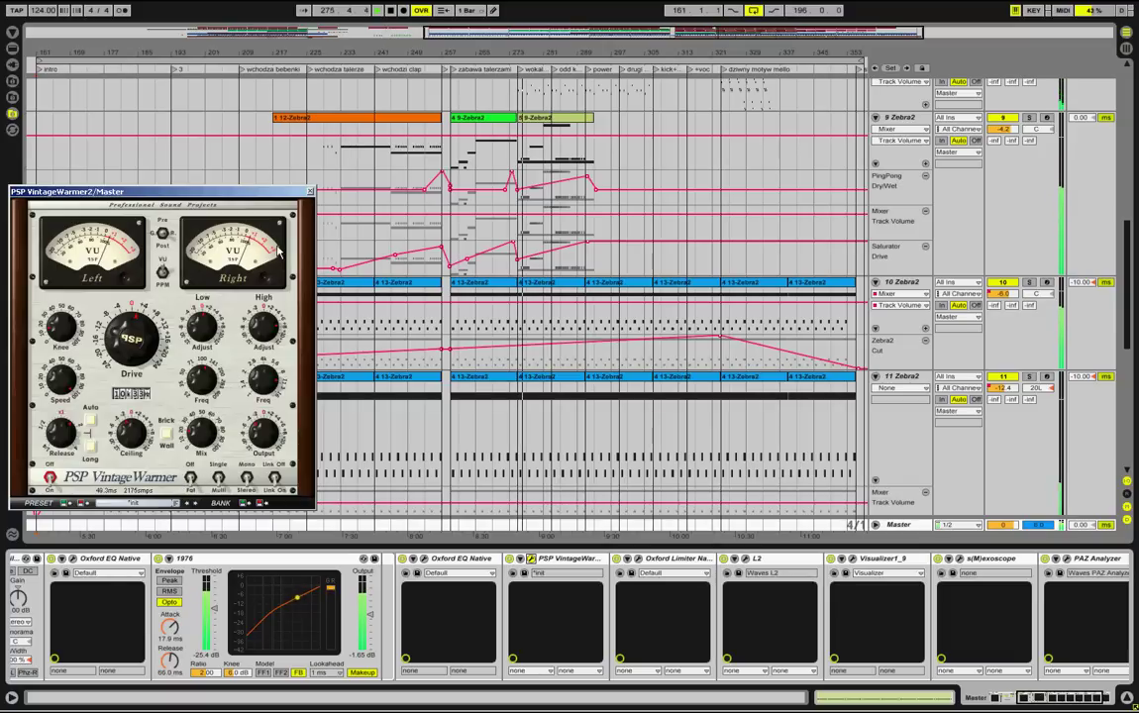
pyautogui.click(310, 192)
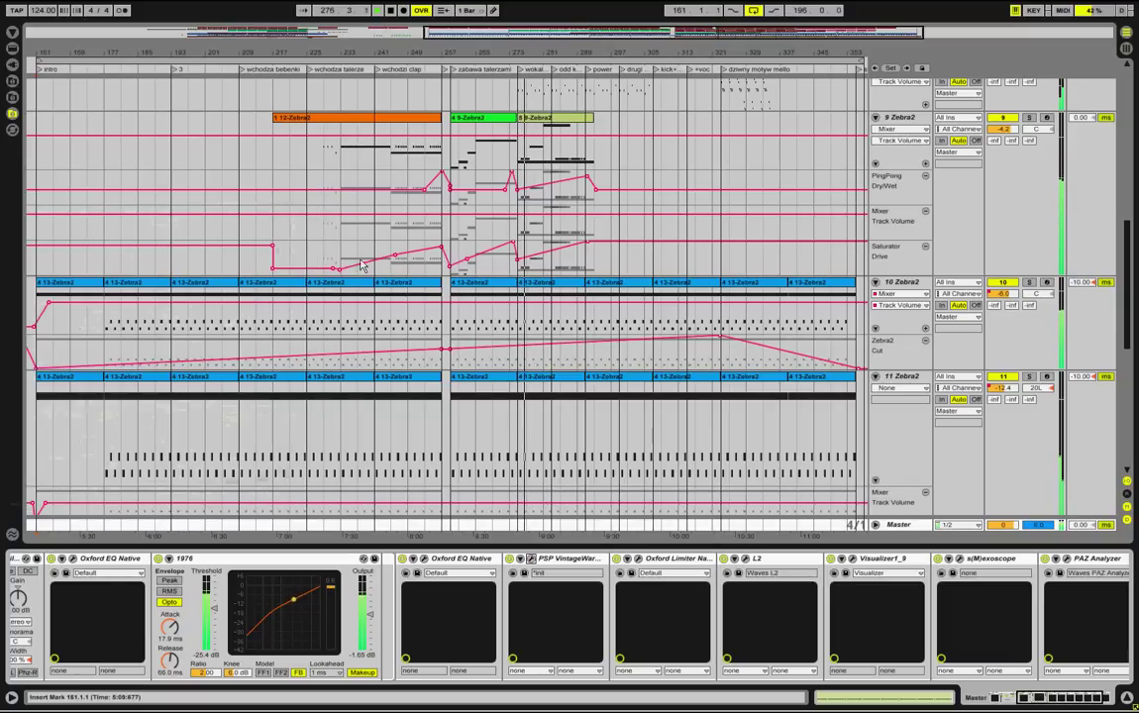
# Inspect the Oxford Limiter Native and Waves L2 limiter settings on the Master track, closing both plug-in windows
pyautogui.click(637, 559)
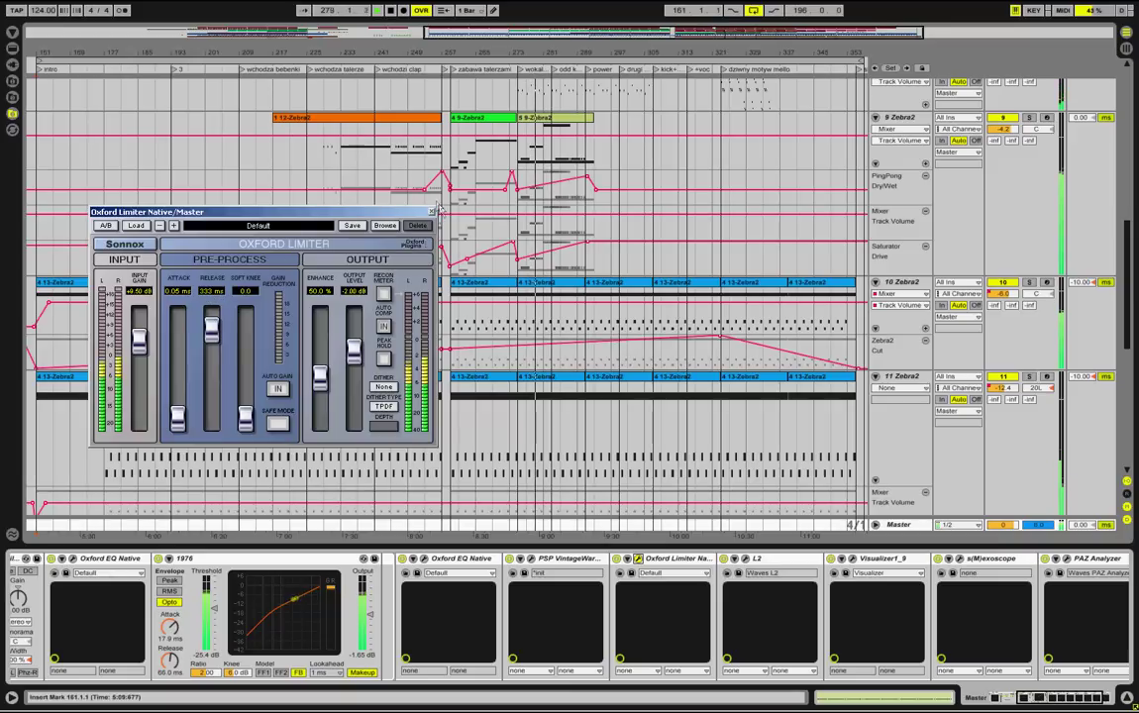
pyautogui.click(432, 211)
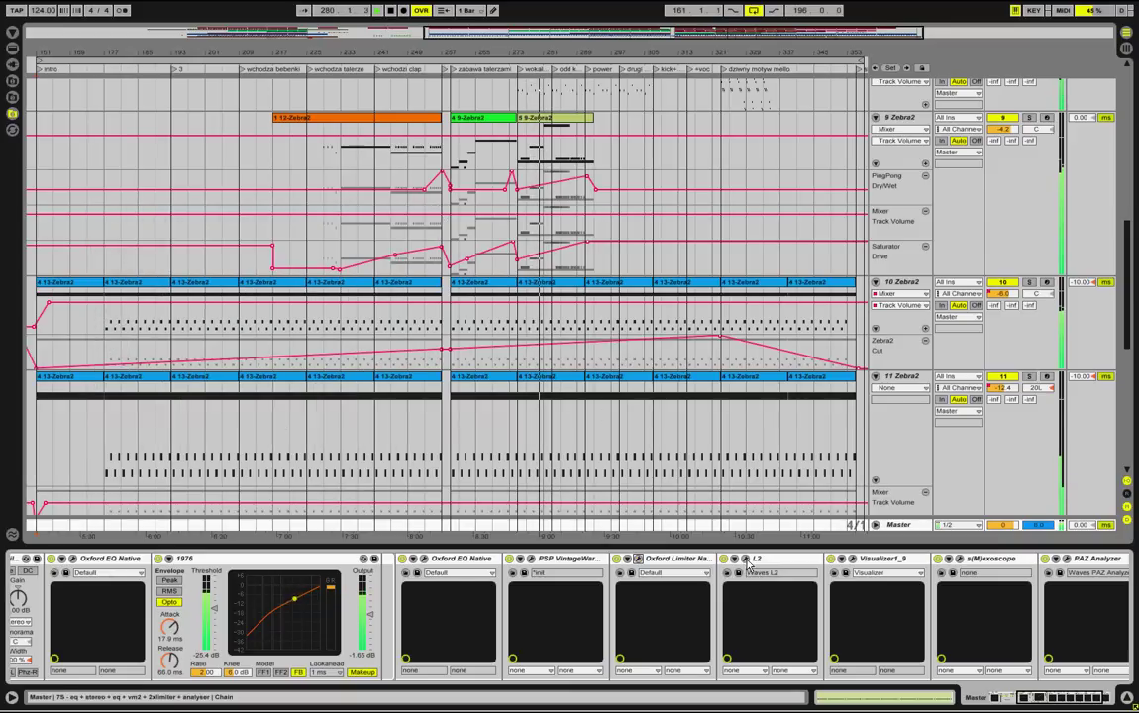
pyautogui.click(746, 560)
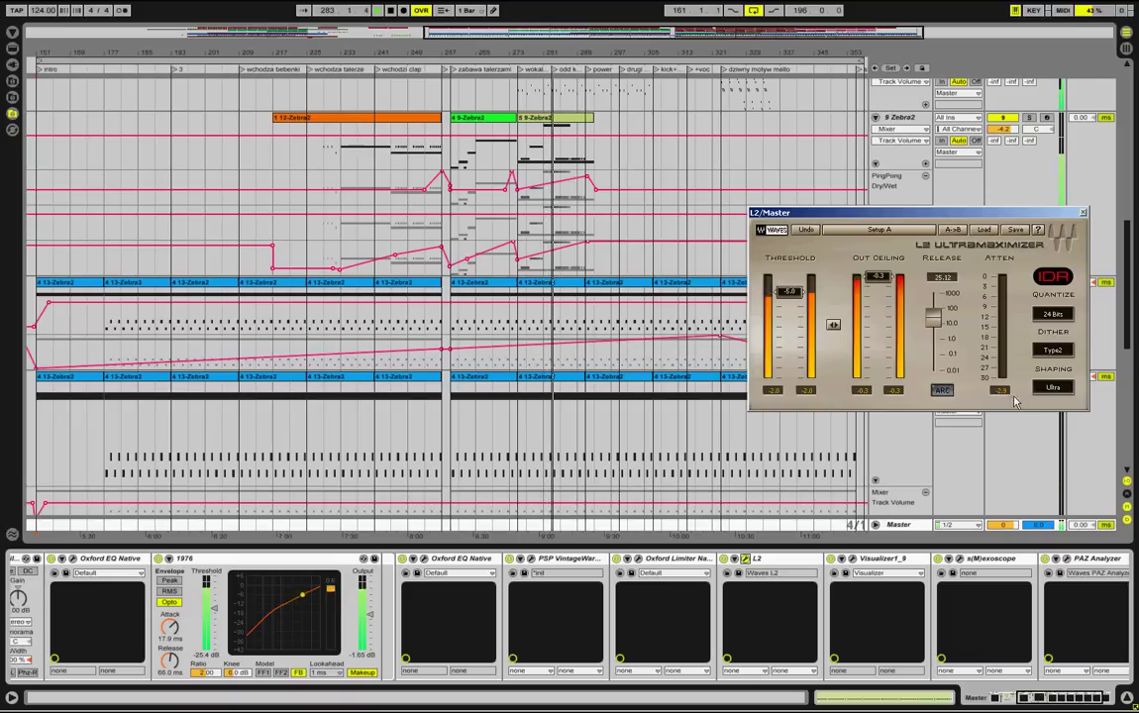
pyautogui.click(1083, 212)
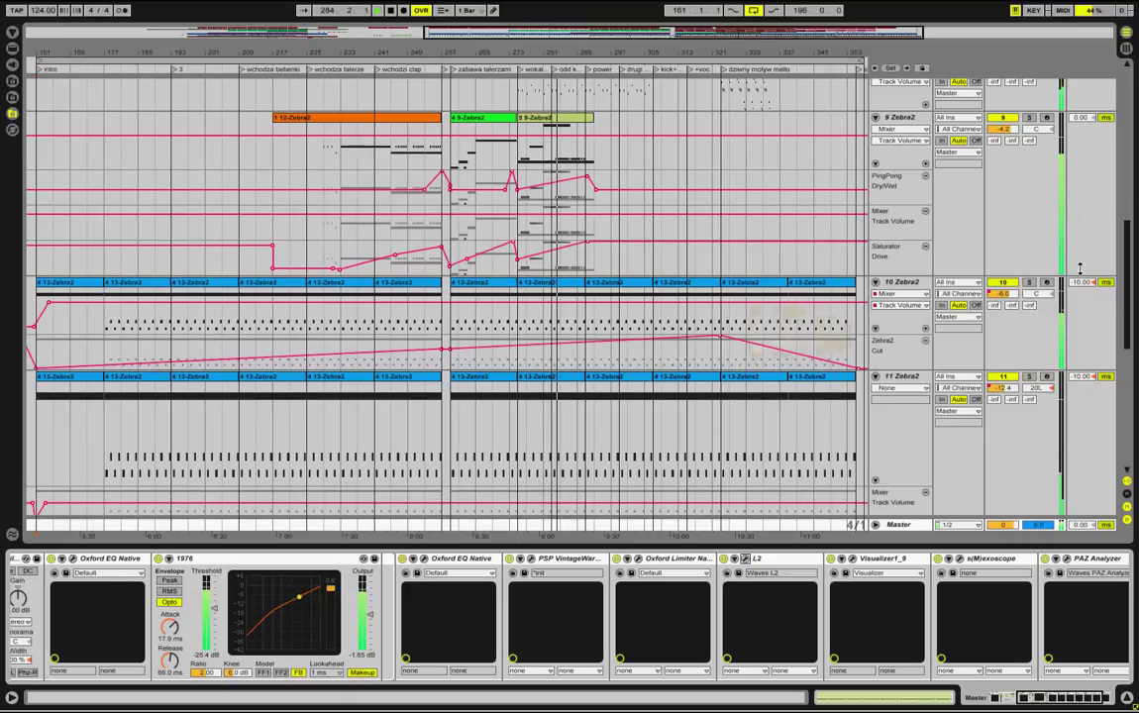
# Examine the Master track's Visualizer1_9 spectrum and s(M)exoscope waveform, moving both windows aside and closing s(M)exoscope
pyautogui.hscroll(5, 953, 626)
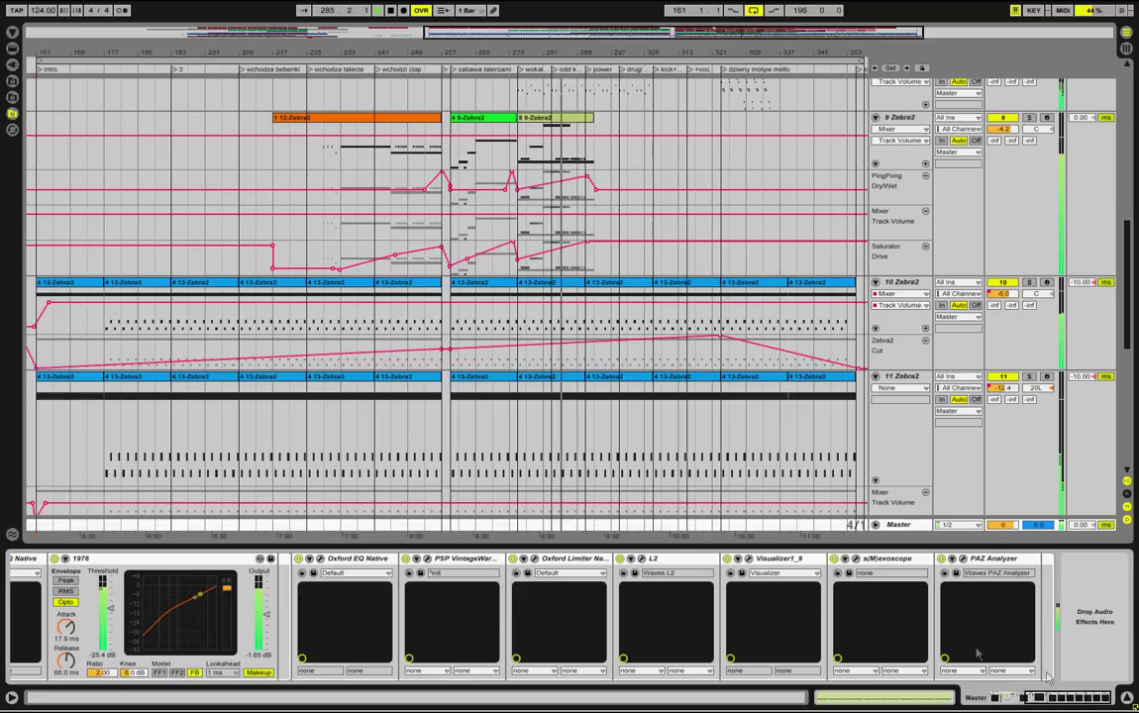
pyautogui.click(749, 558)
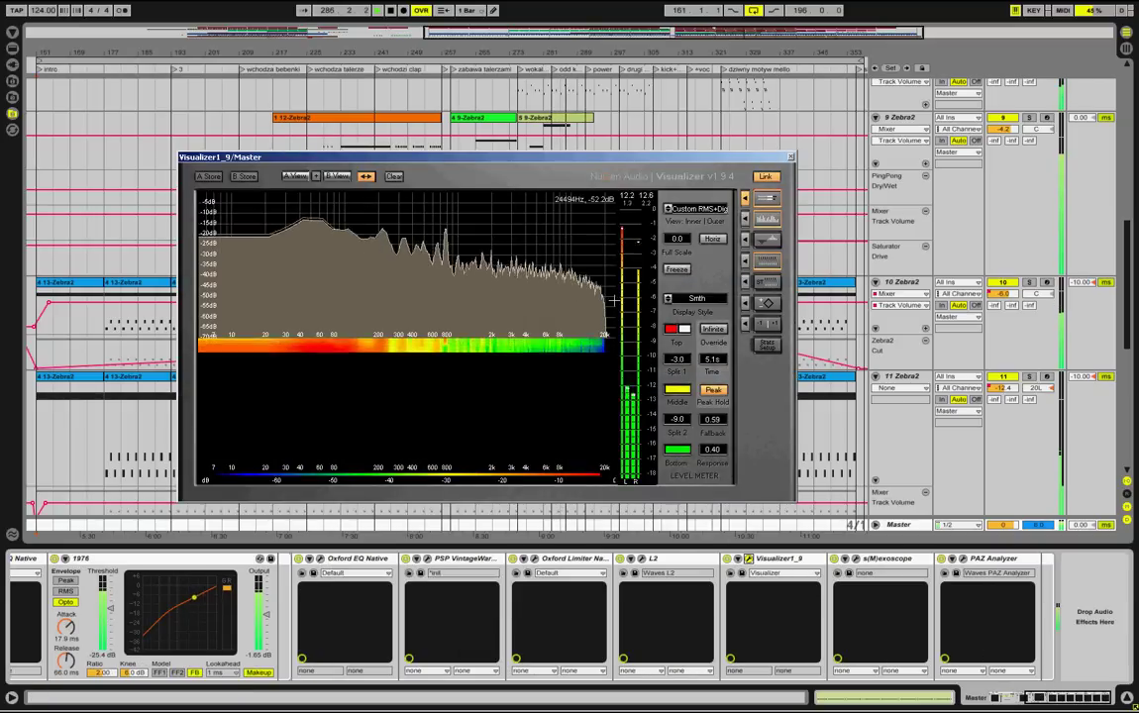
pyautogui.moveTo(555, 172); pyautogui.dragTo(387, 76)
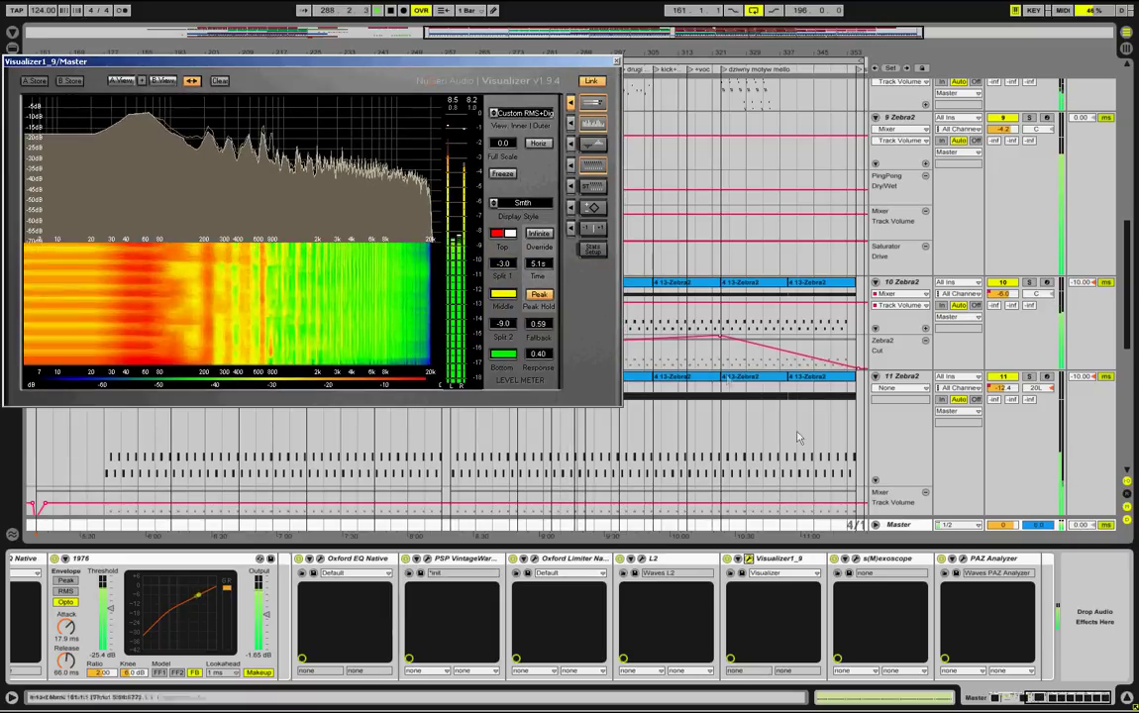
pyautogui.click(846, 560)
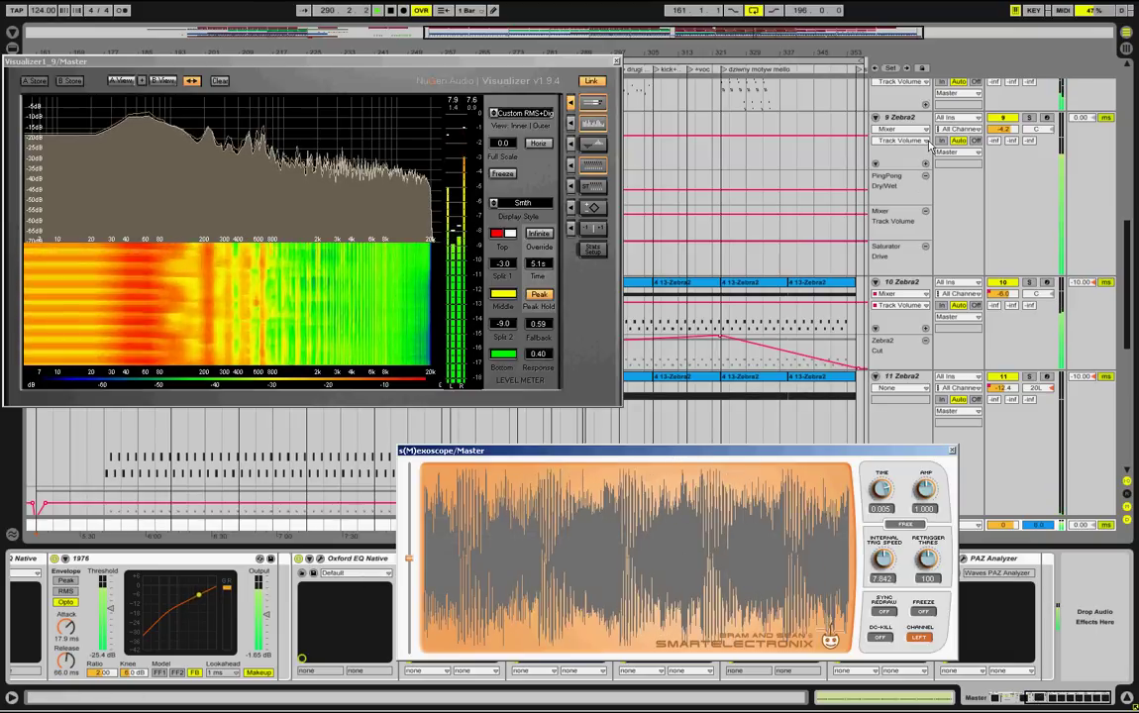
pyautogui.moveTo(693, 450); pyautogui.dragTo(833, 143)
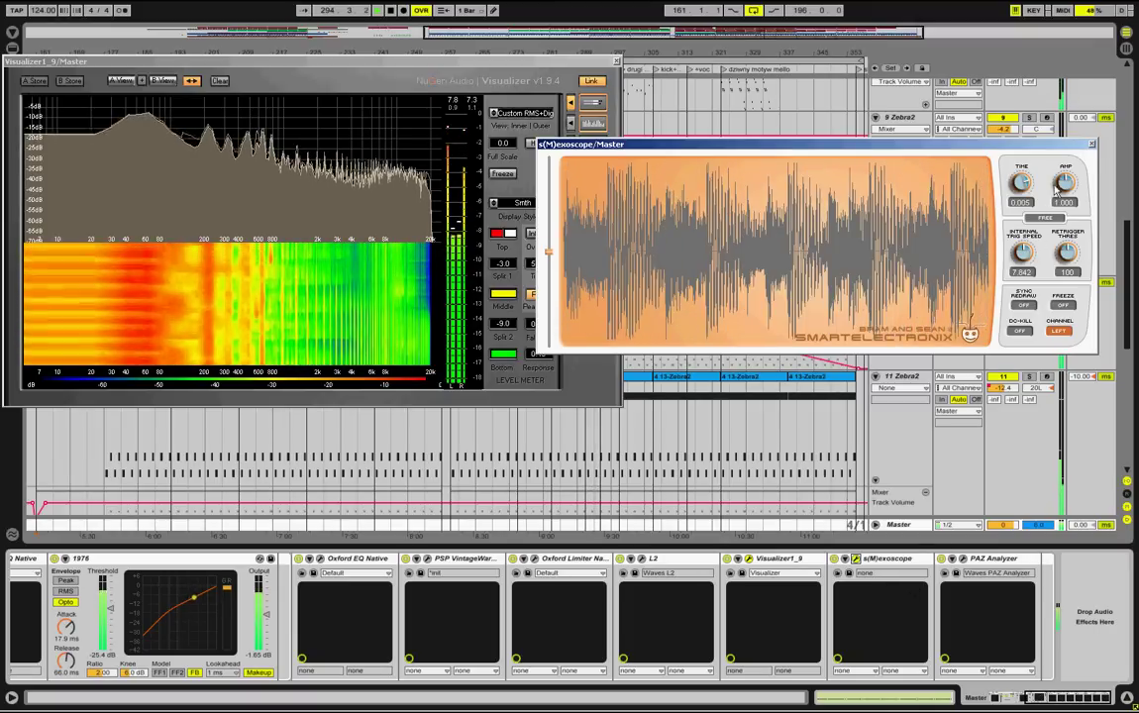
pyautogui.click(856, 559)
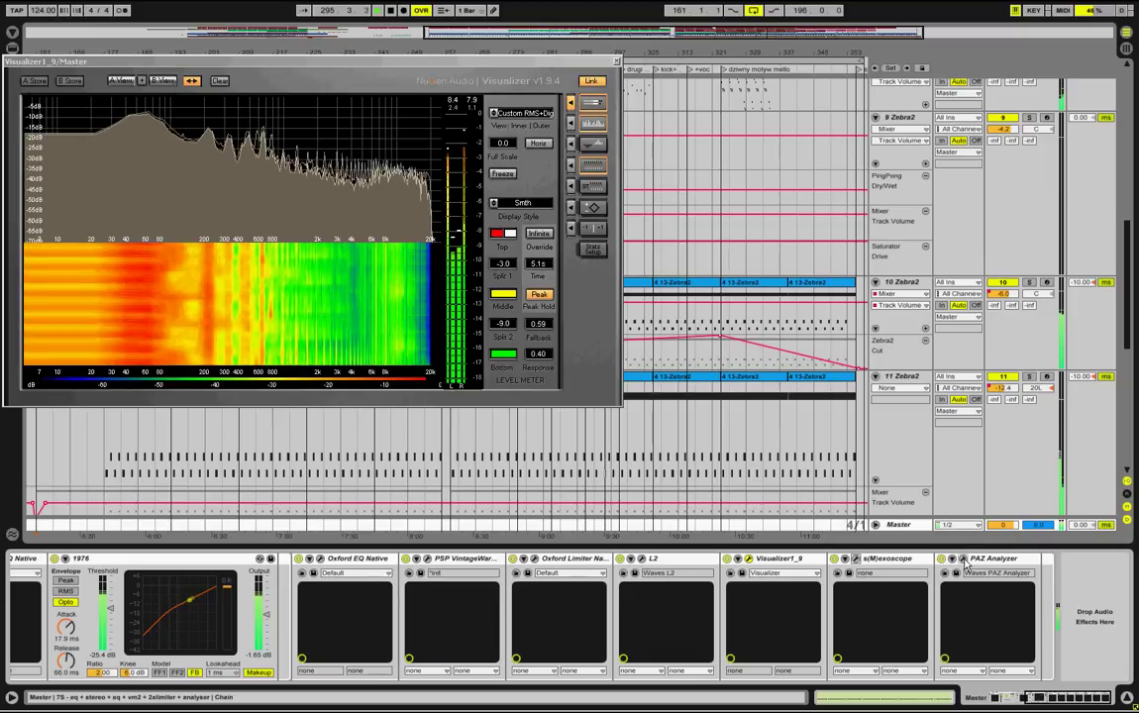
# Examine the PAZ Analyzer on the Master track, then close both its window and the Visualizer window
pyautogui.click(964, 560)
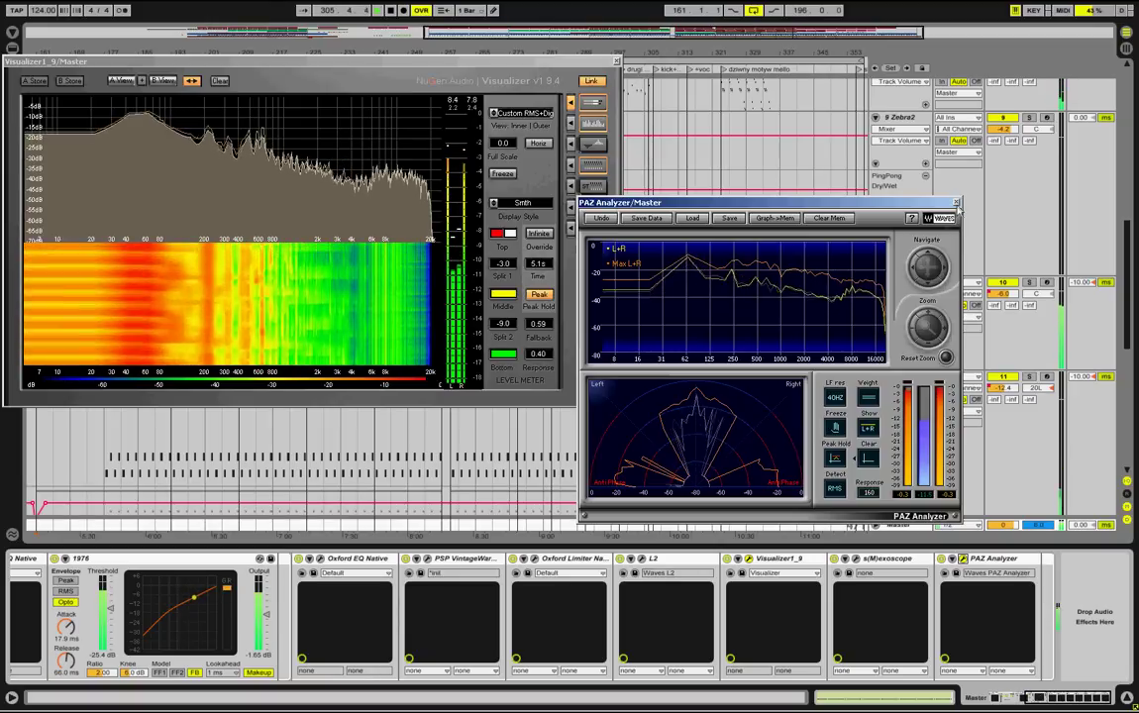
pyautogui.click(956, 203)
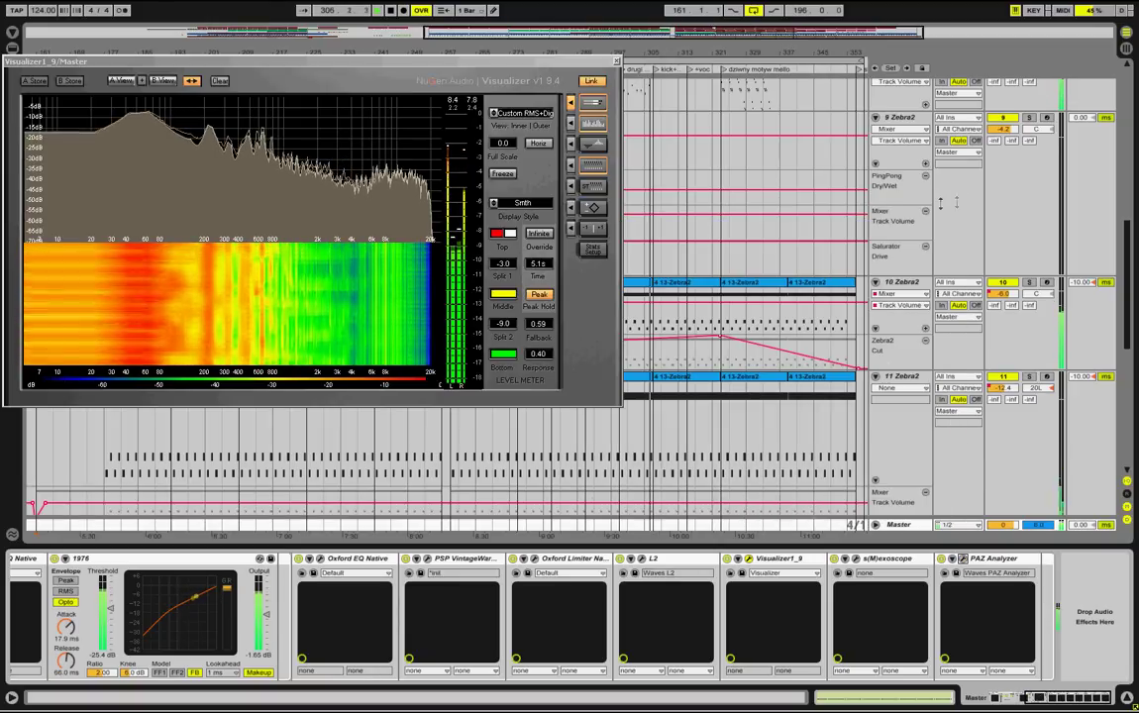
pyautogui.click(617, 61)
# Look over the lowest arrangement tracks, then show the full Session View mixer with the browser hidden
pyautogui.scroll(2, 704, 268)
pyautogui.scroll(-10, 704, 268)
pyautogui.scroll(-4, 700, 268)
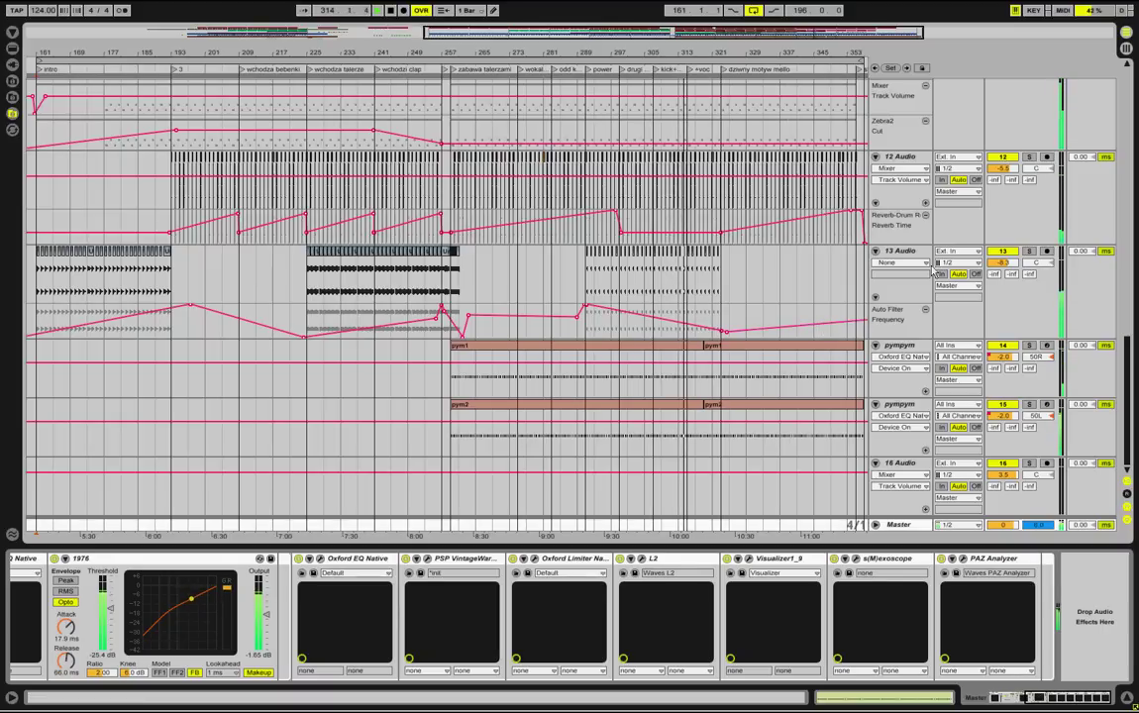
pyautogui.click(1126, 47)
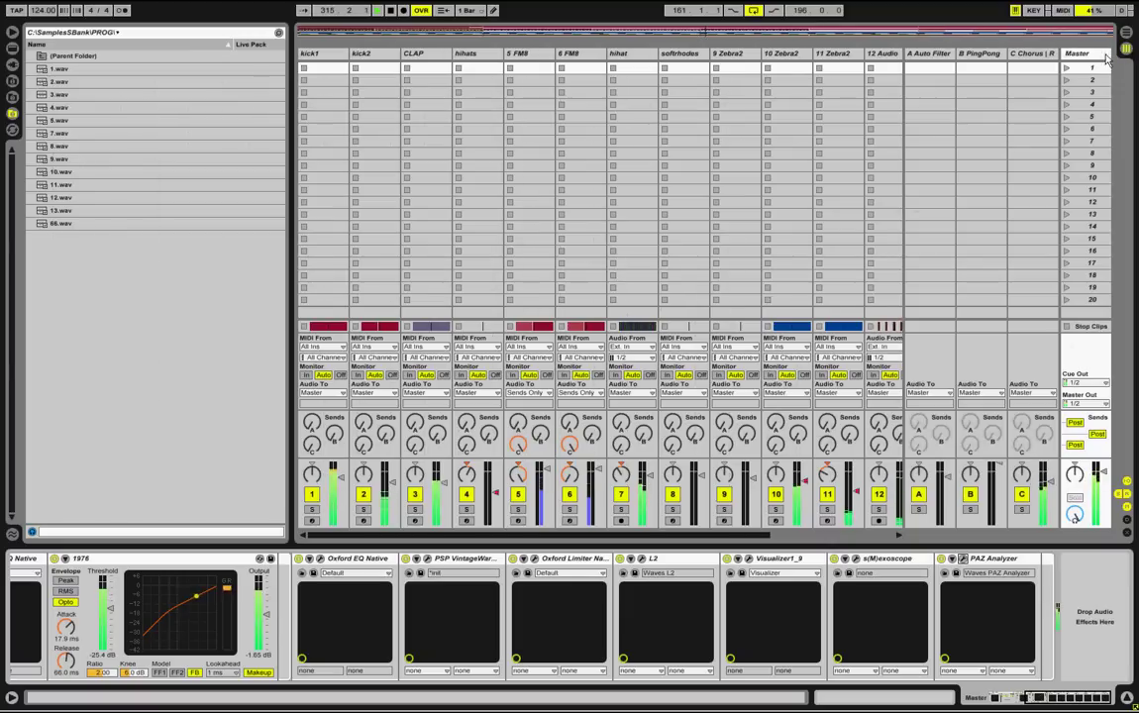
pyautogui.click(12, 32)
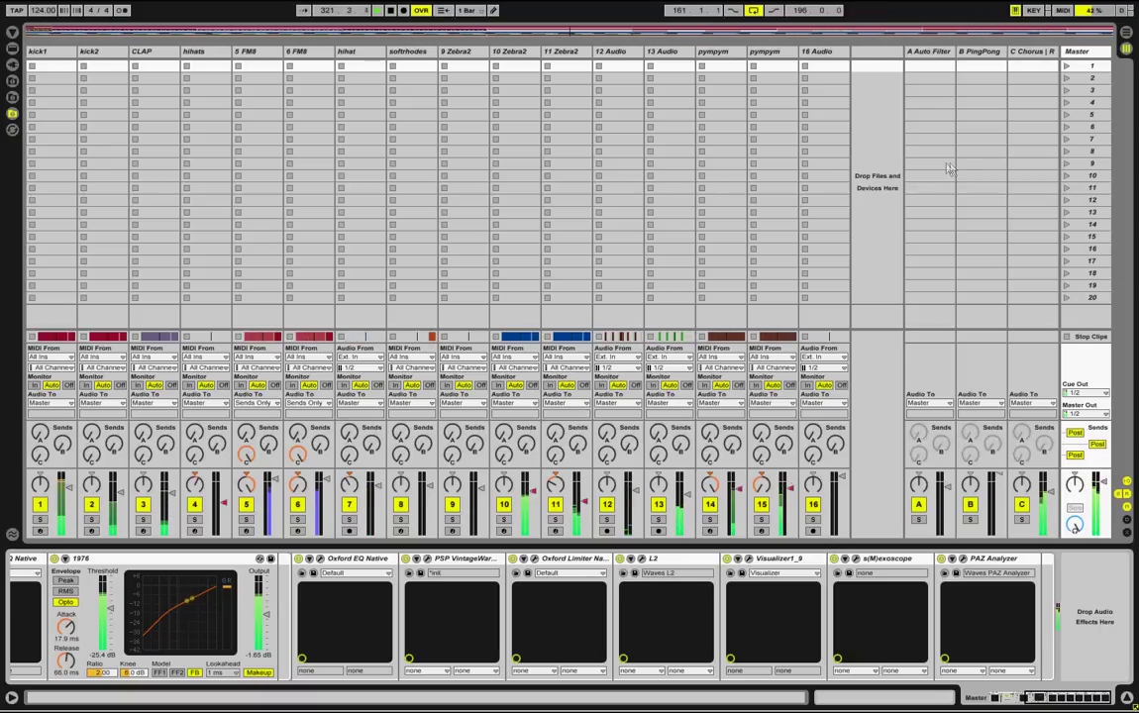
# Return to the Arrangement View and inspect the softrhodes track's device chain and LoungeLizard3Vst instrument, closing the plug-in window
pyautogui.click(1128, 35)
pyautogui.scroll(5, 762, 272)
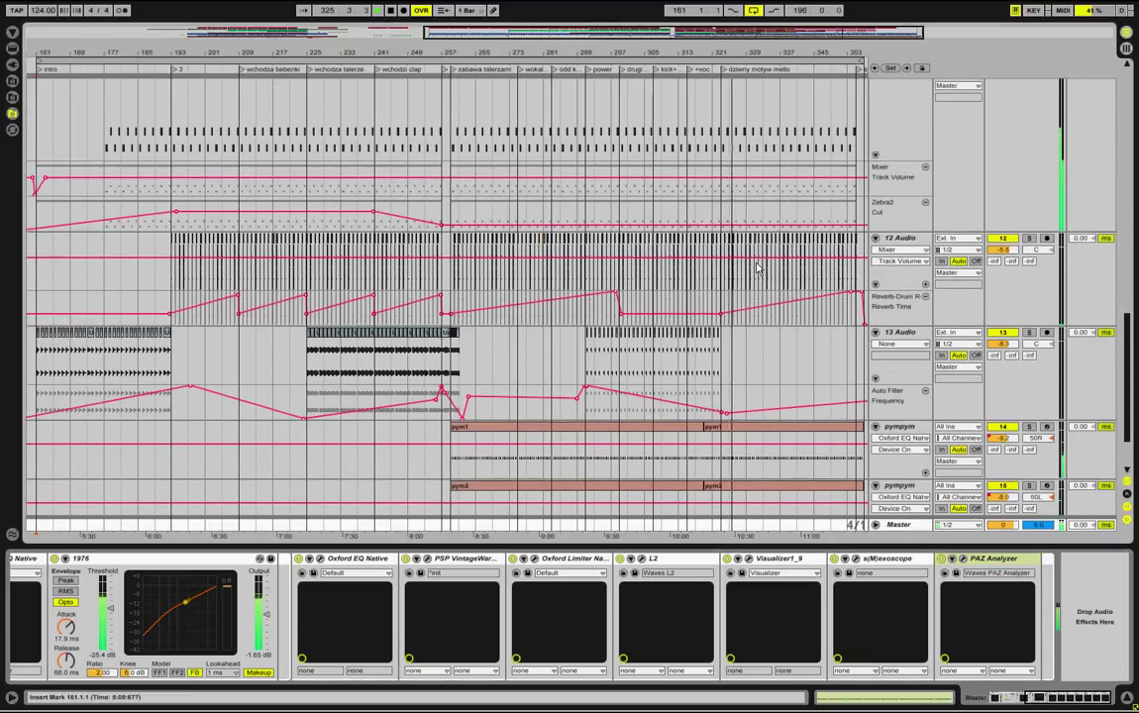
pyautogui.scroll(8, 762, 270)
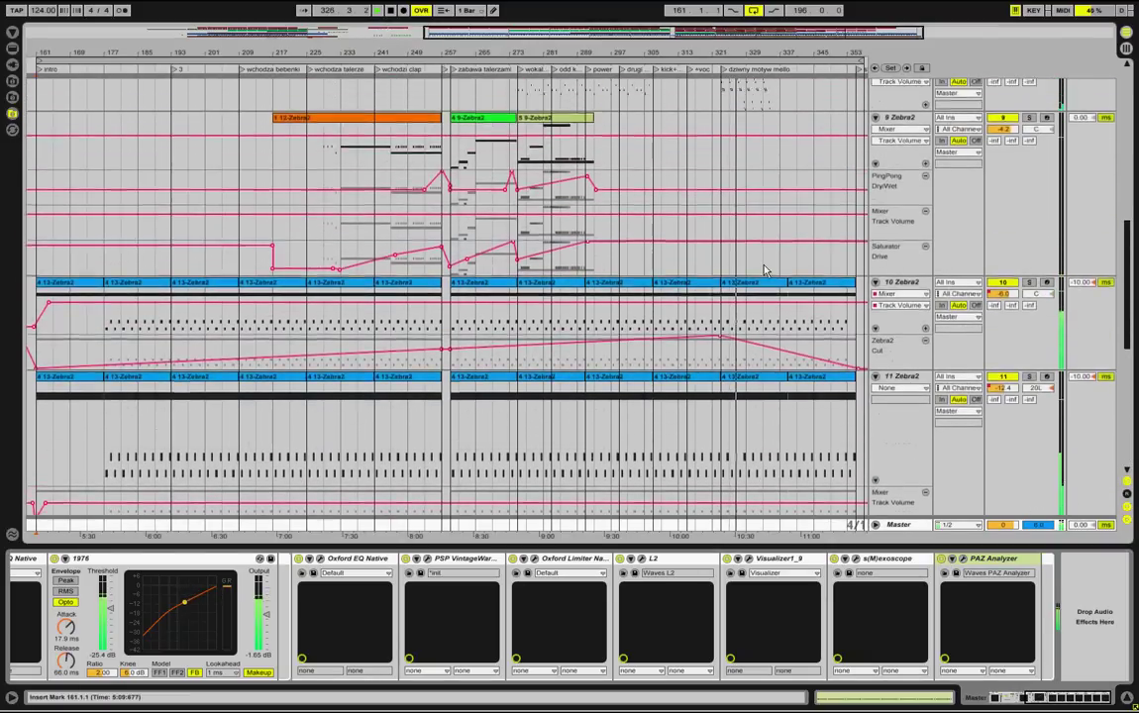
pyautogui.scroll(3, 761, 269)
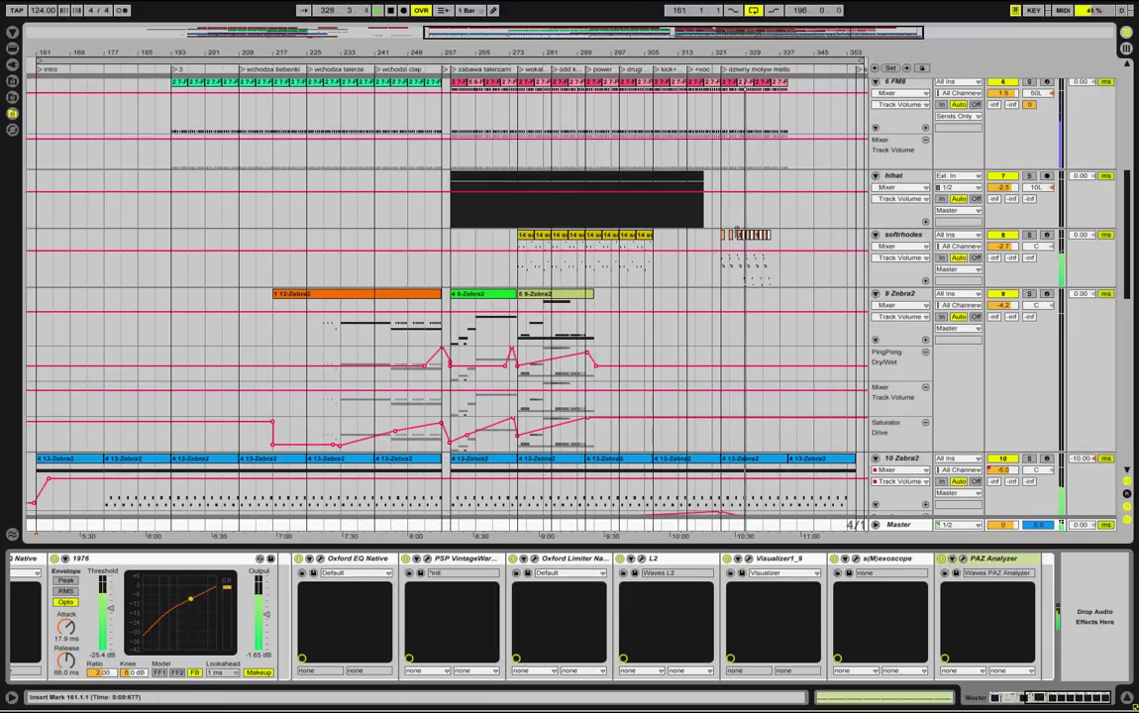
pyautogui.click(903, 239)
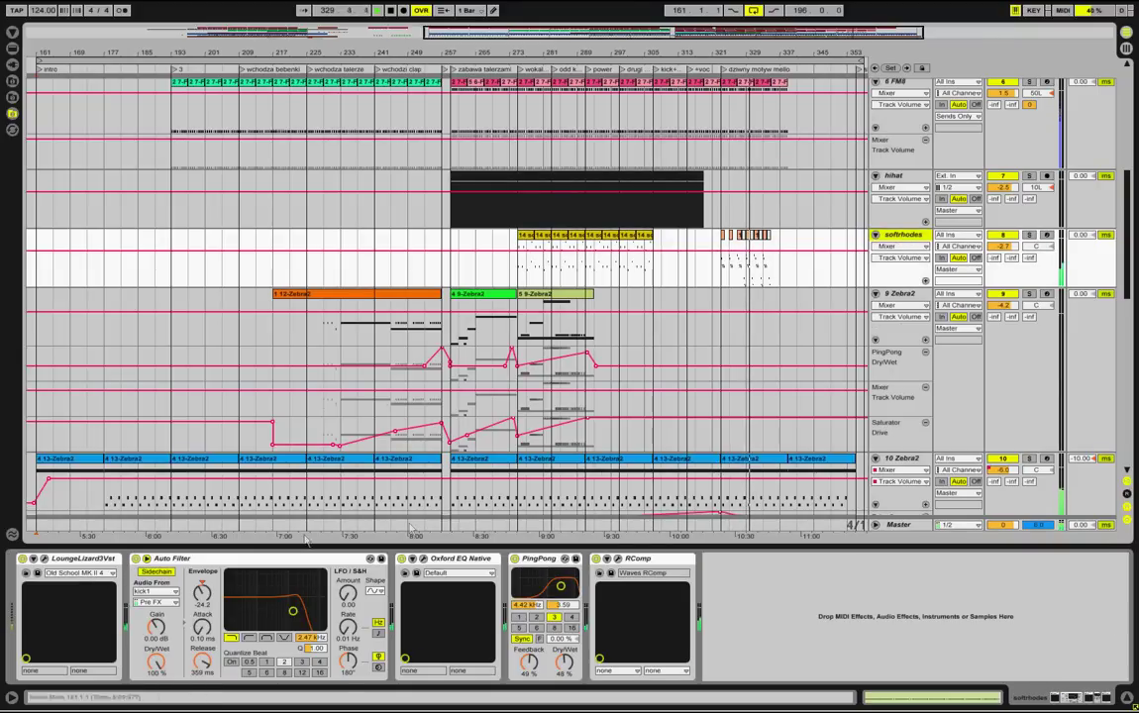
pyautogui.click(44, 559)
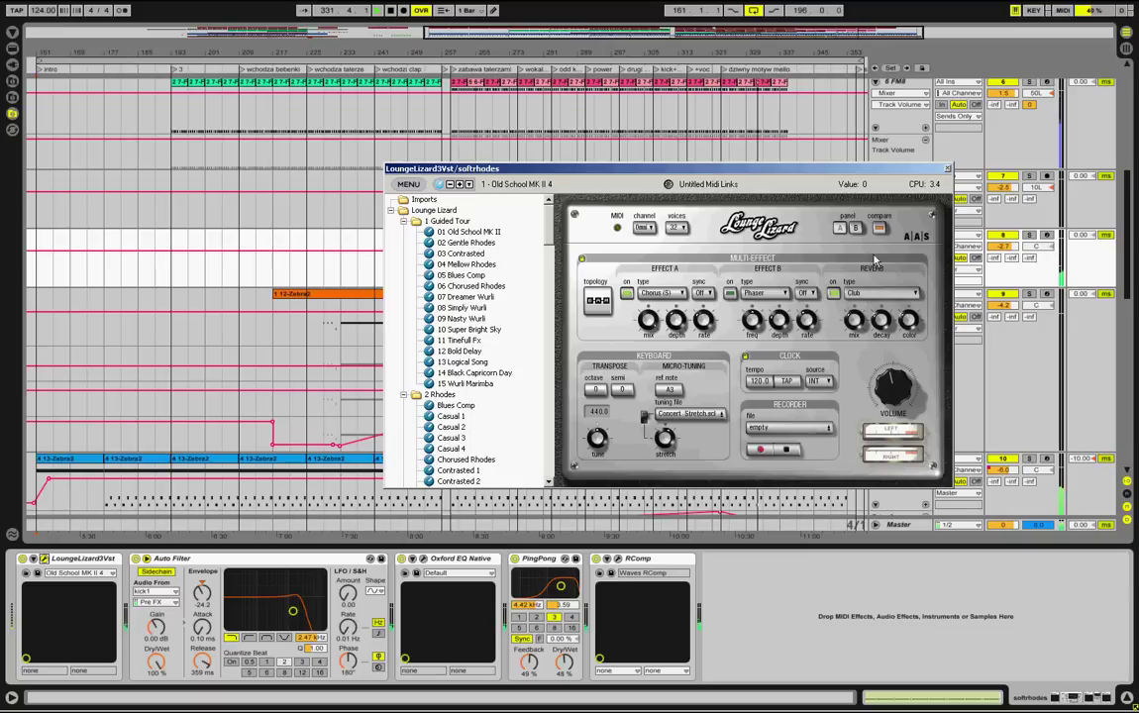
pyautogui.click(948, 171)
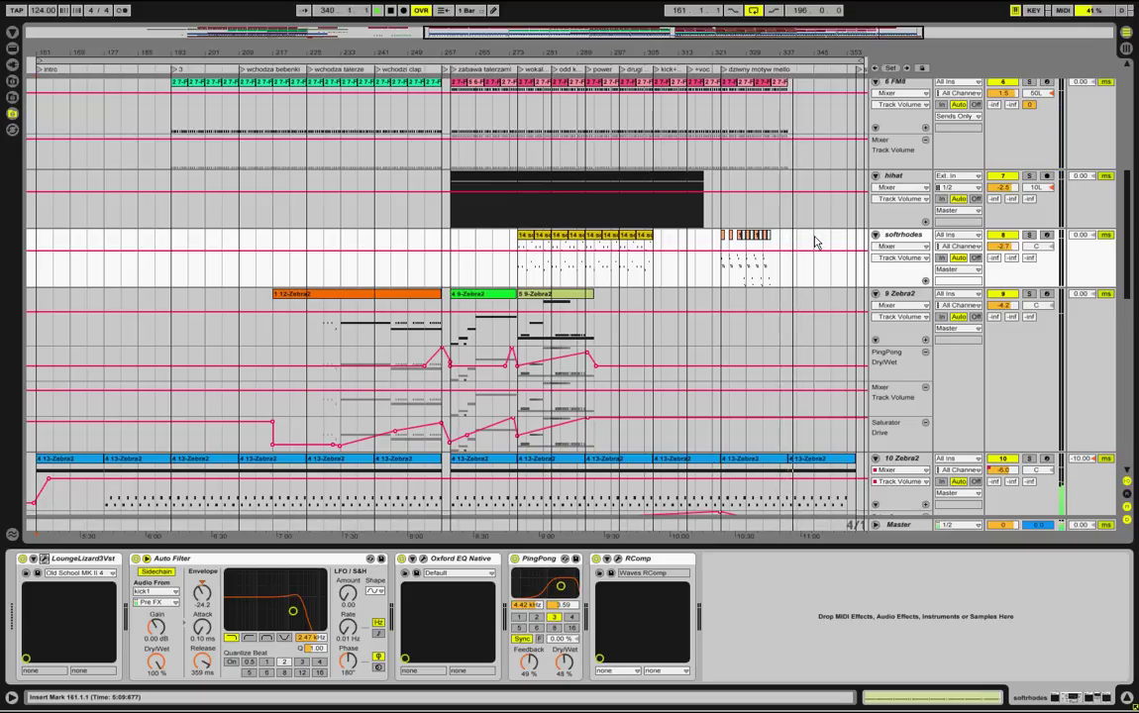
# Look over the clips and automation from the kick1 track down to the 12 Audio track
pyautogui.scroll(10, 815, 242)
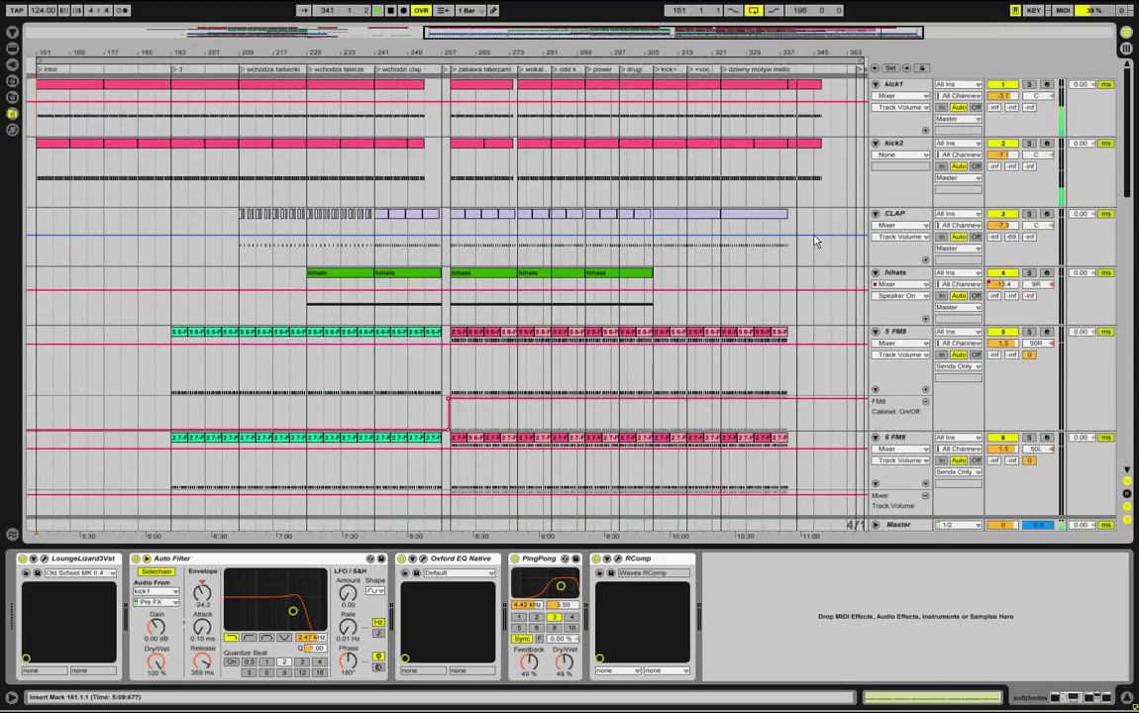
pyautogui.scroll(-10, 815, 241)
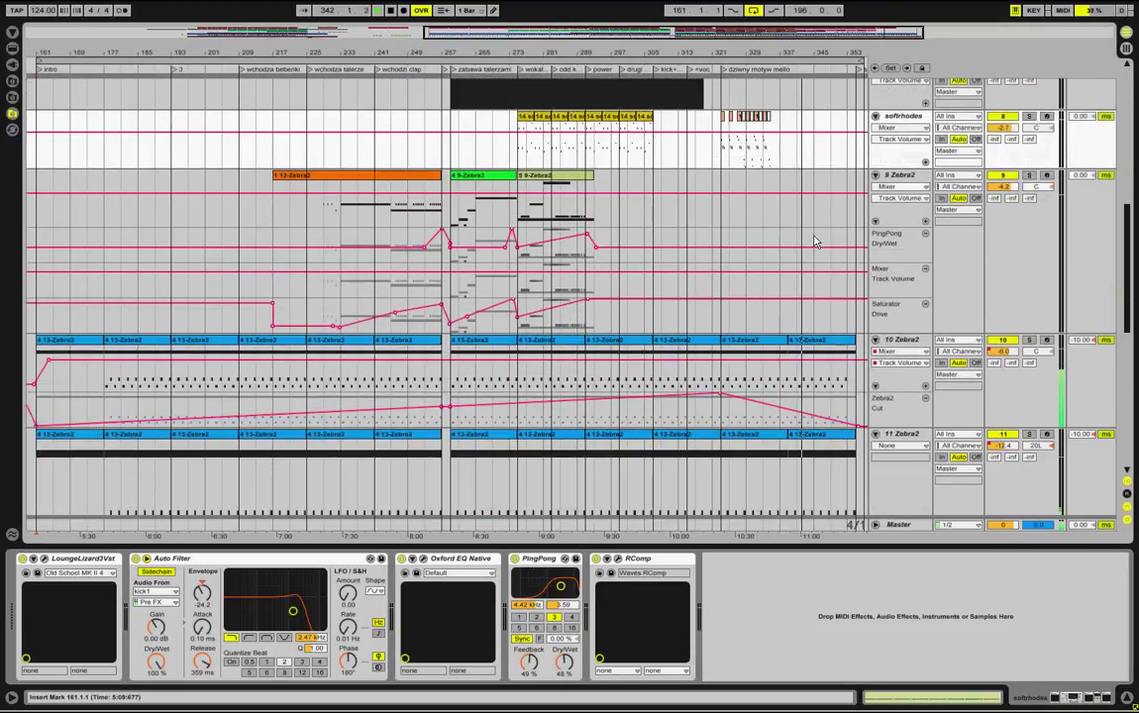
pyautogui.scroll(-5, 815, 242)
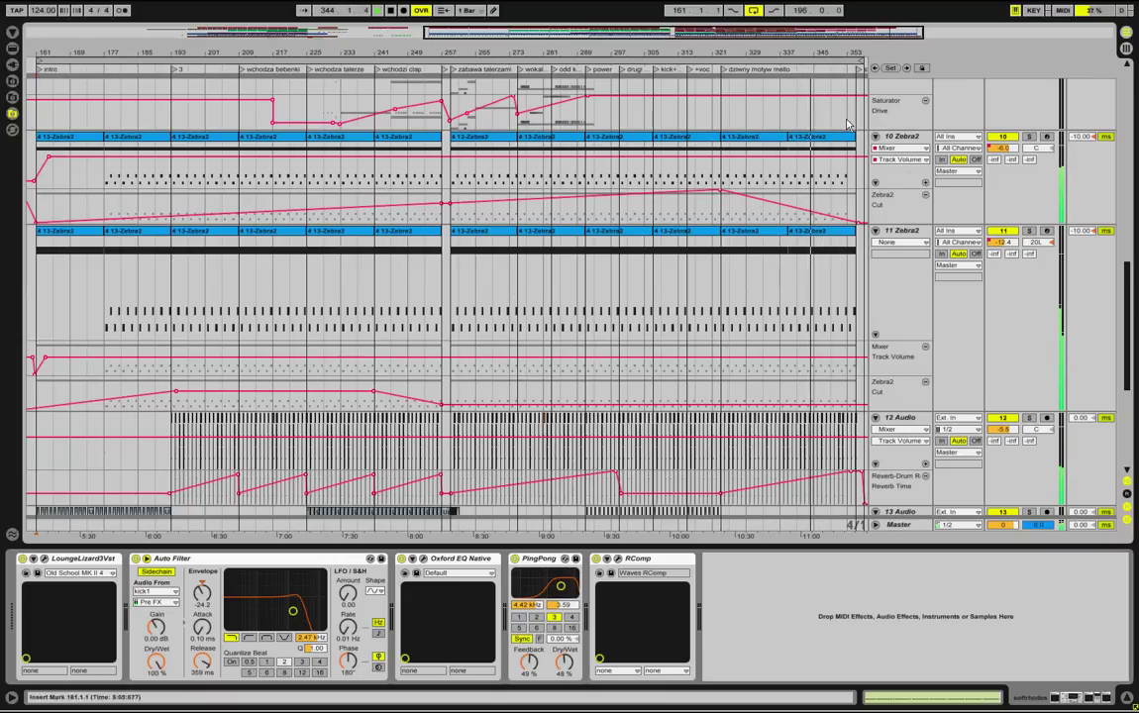
# Review the track automation around the arrangement's stop marker and turn off loop playback
pyautogui.moveTo(840, 46); pyautogui.dragTo(842, 48)
pyautogui.scroll(3, 635, 209)
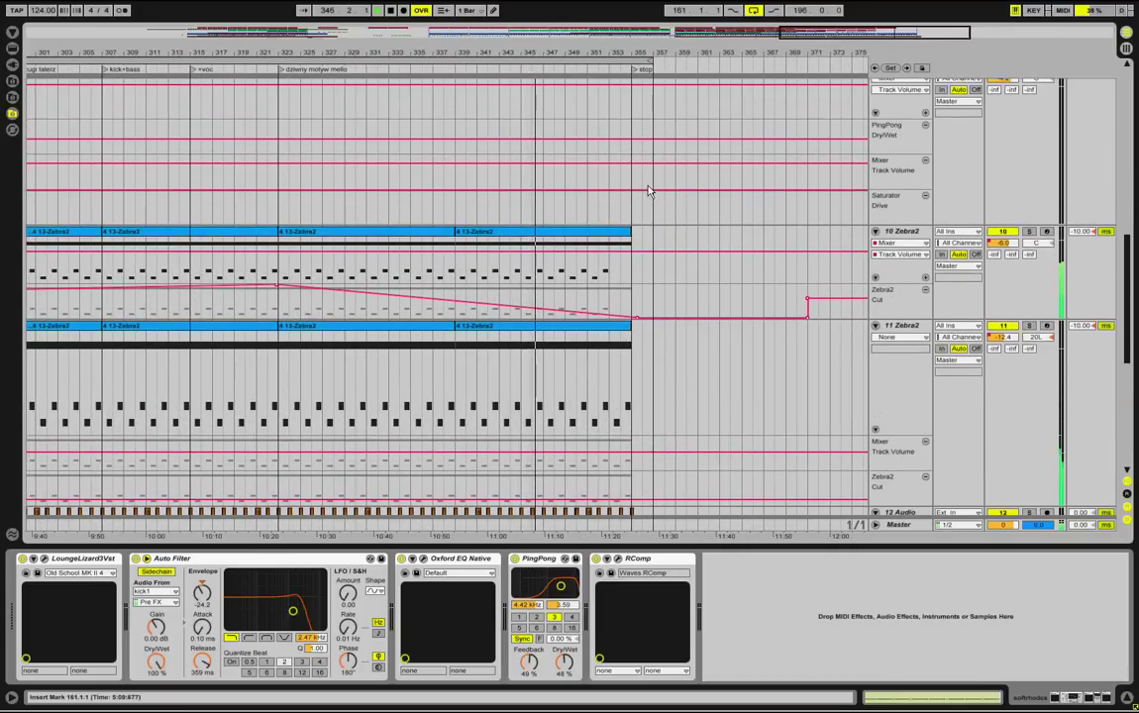
pyautogui.scroll(-2, 646, 177)
pyautogui.scroll(-2, 653, 161)
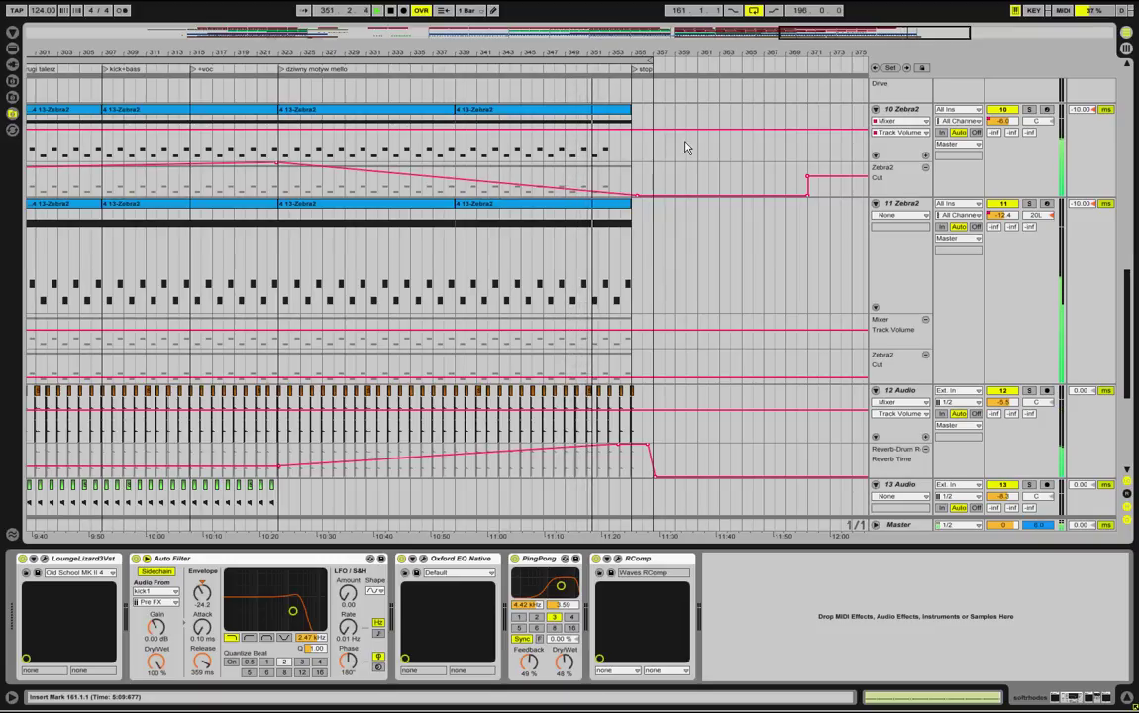
pyautogui.scroll(-5, 699, 160)
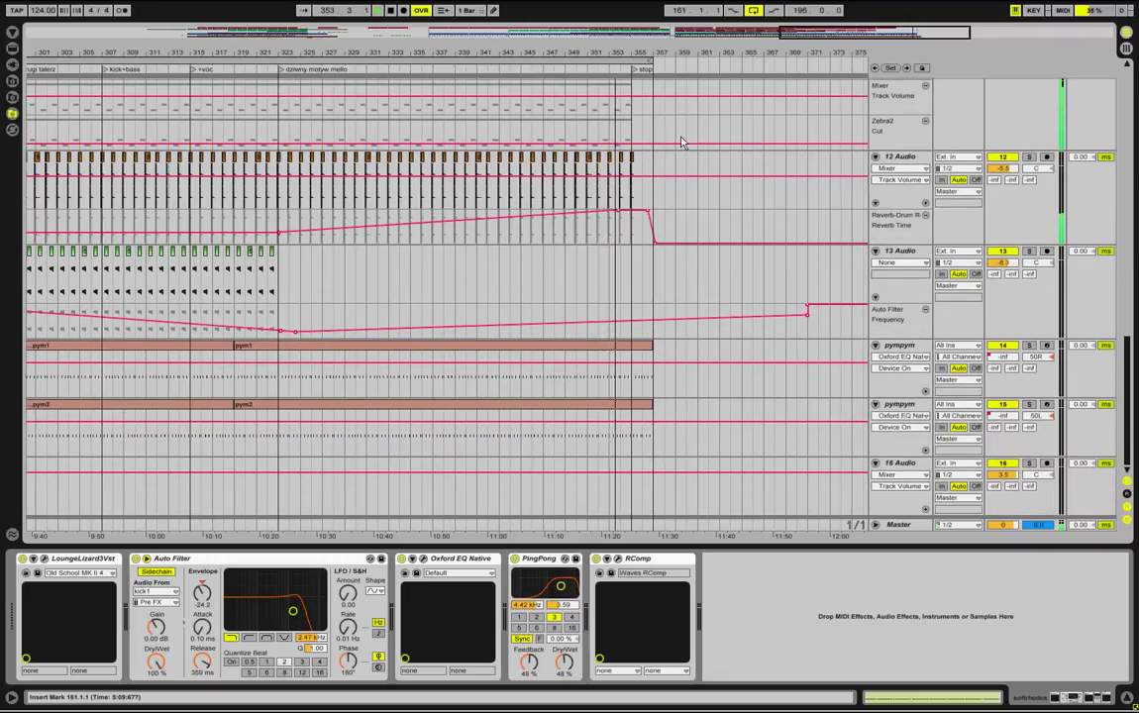
pyautogui.click(754, 13)
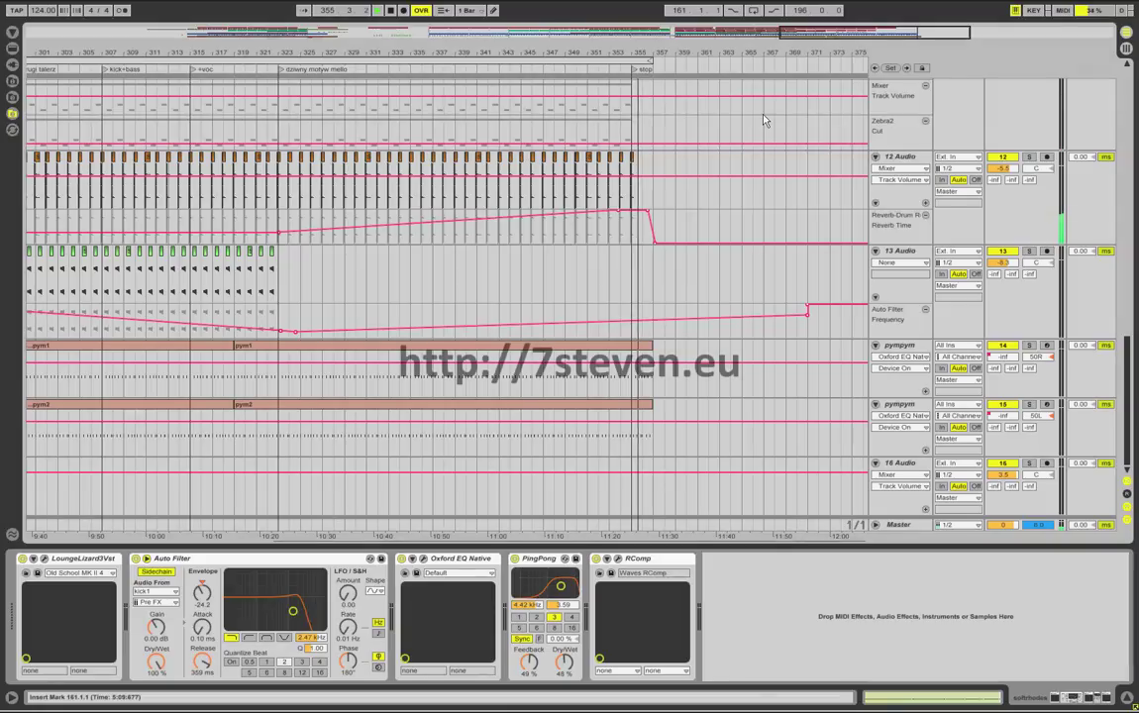